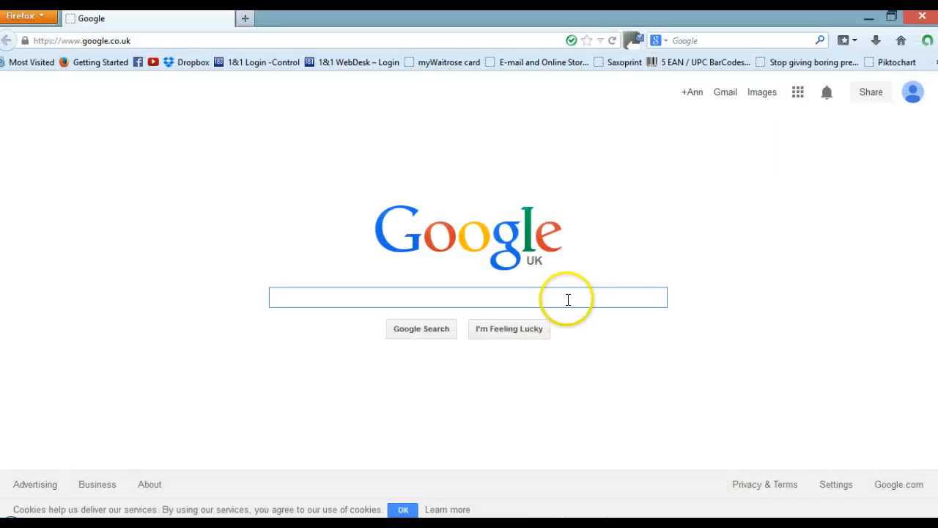
- Search Google for piriform.com
{"action": "left_click", "coordinate": [567, 299]}
{"action": "type", "text": "p"}
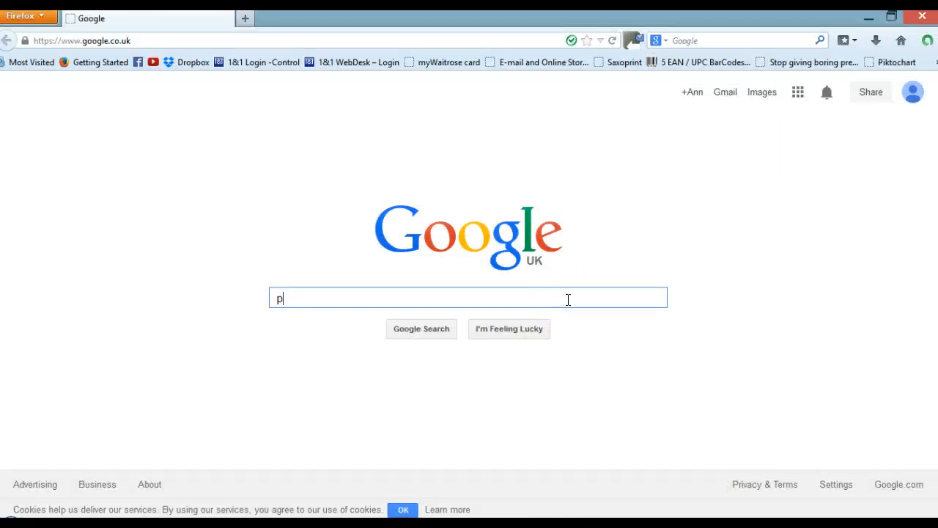
{"action": "type", "text": "iriform"}
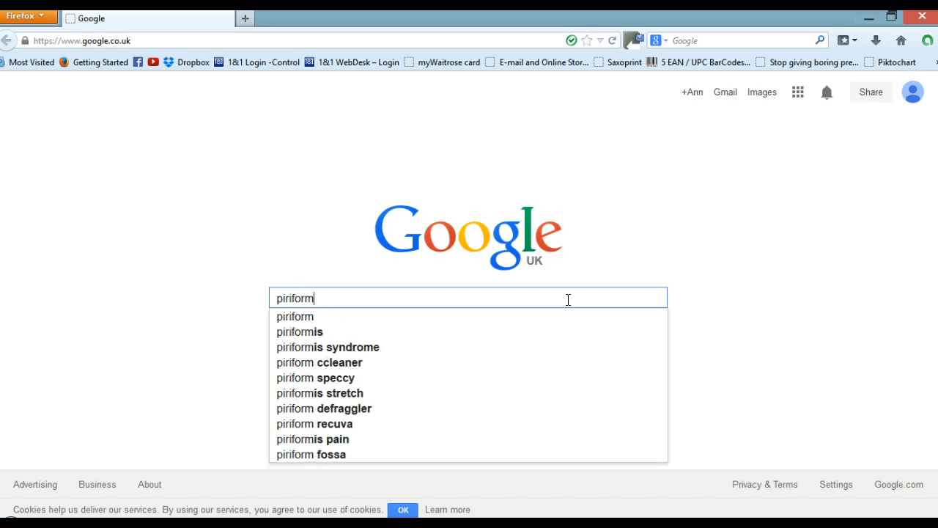
{"action": "type", "text": ".com"}
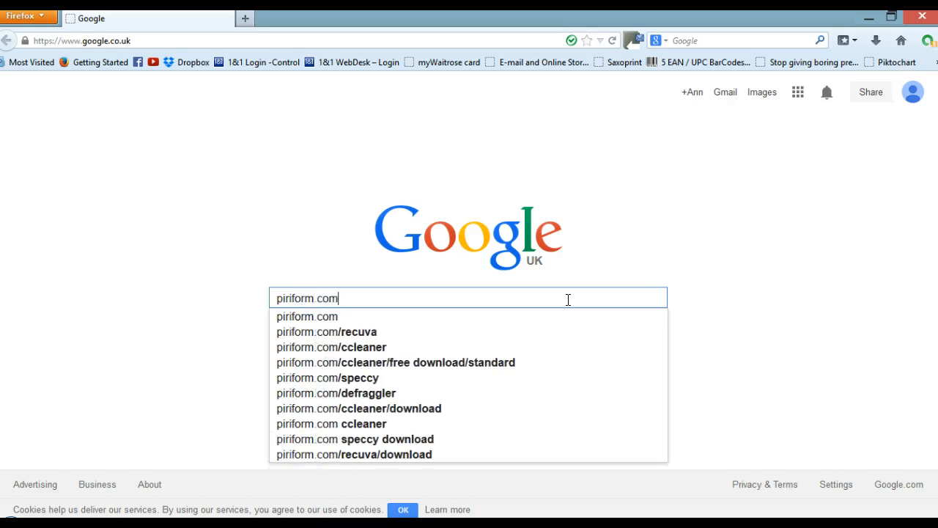
{"action": "key", "text": "Return"}
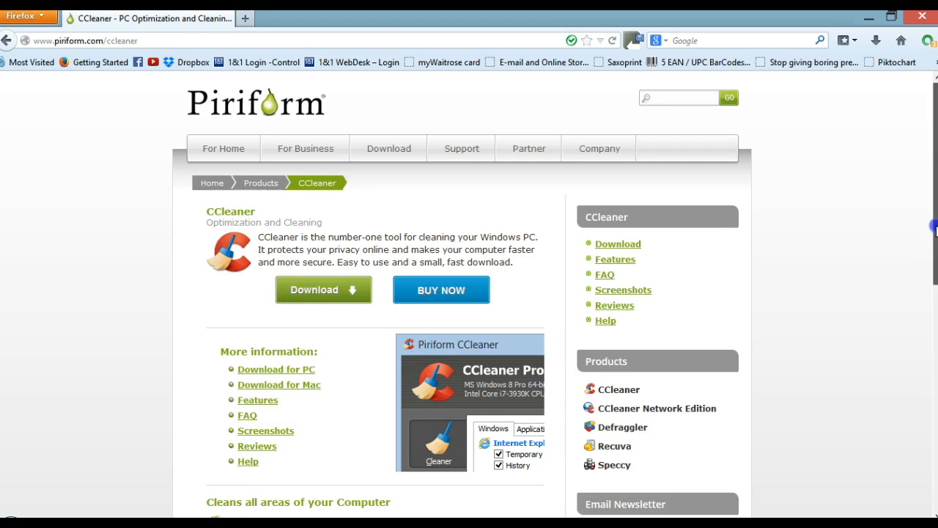
- Go to the CCleaner download page and choose the download of the Free edition
{"action": "left_click_drag", "start_coordinate": [935, 230], "coordinate": [929, 253]}
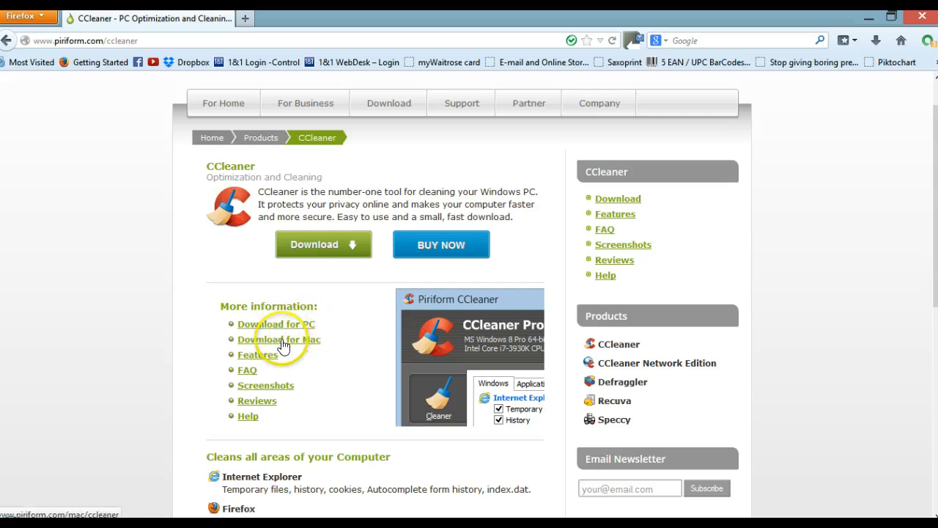
{"action": "left_click", "coordinate": [311, 250]}
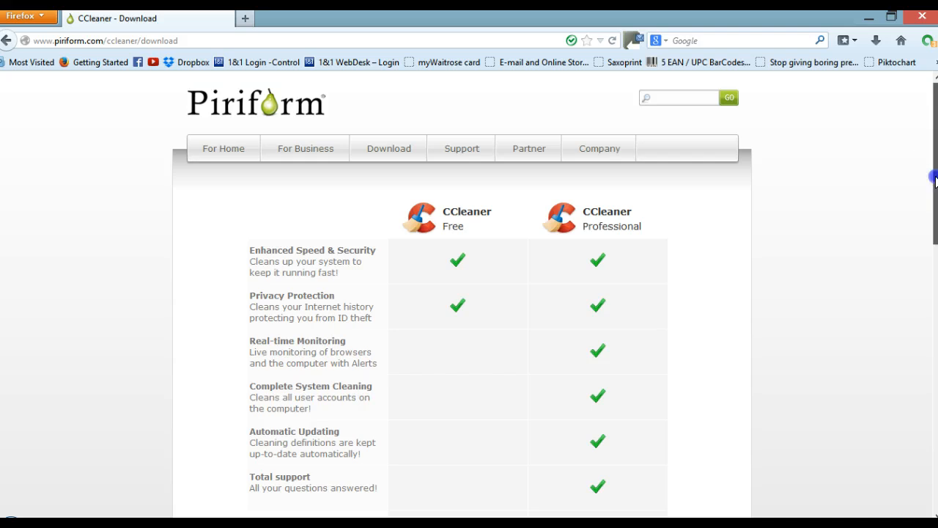
{"action": "scroll", "coordinate": [927, 168], "scroll_direction": "down", "scroll_amount": 1}
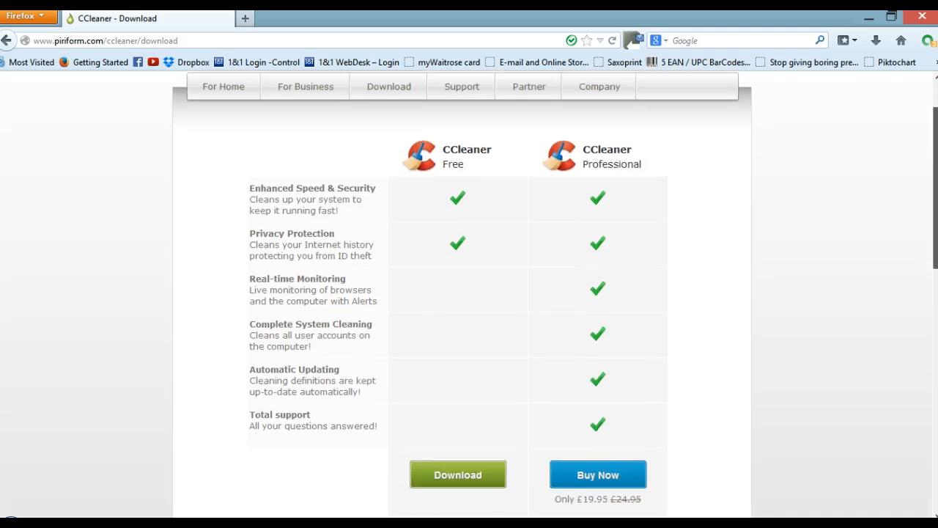
{"action": "scroll", "coordinate": [927, 168], "scroll_direction": "down", "scroll_amount": 1}
{"action": "scroll", "coordinate": [469, 293], "scroll_direction": "down", "scroll_amount": 2}
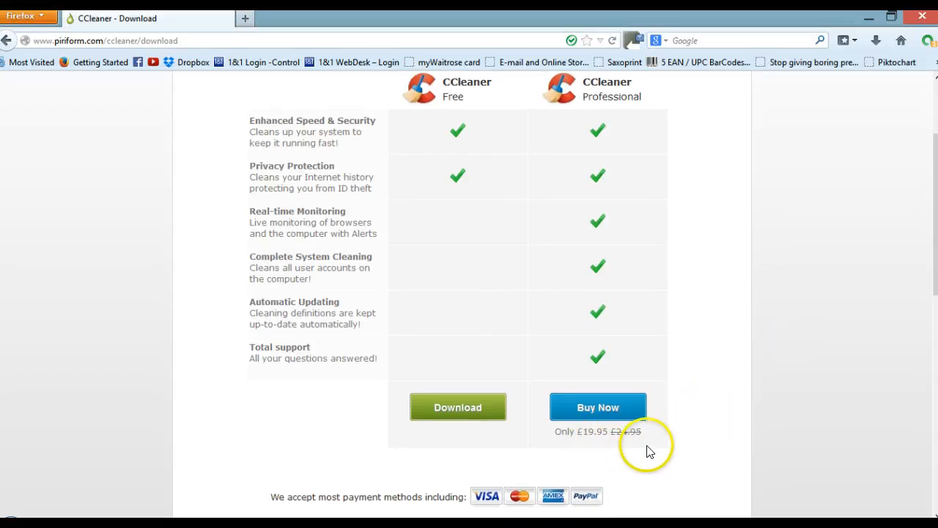
{"action": "left_click", "coordinate": [459, 408]}
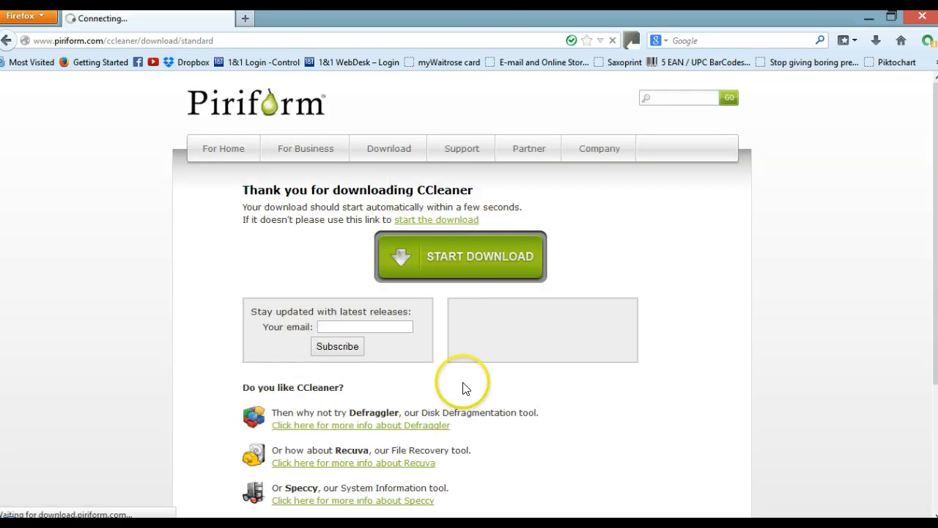
- Start the CCleaner download and save the installer file ccsetup409.exe
{"action": "left_click", "coordinate": [475, 267]}
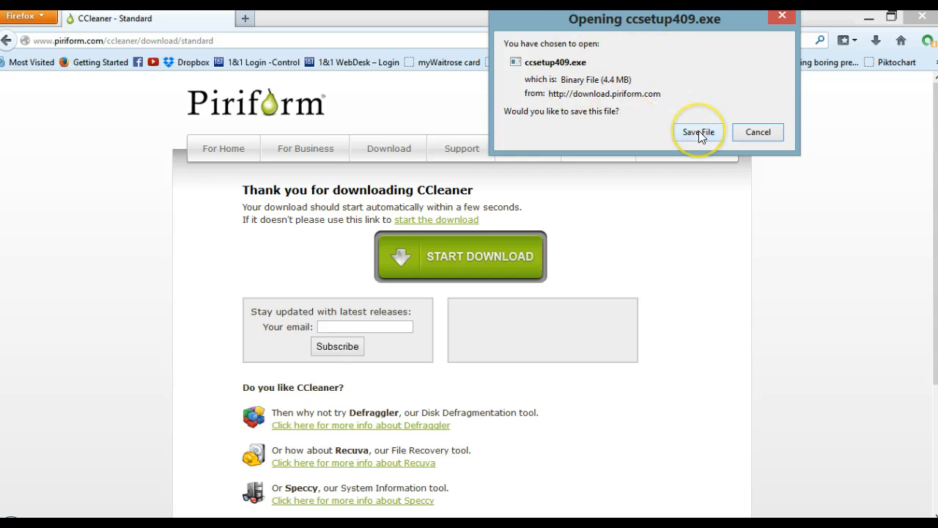
{"action": "left_click", "coordinate": [812, 136]}
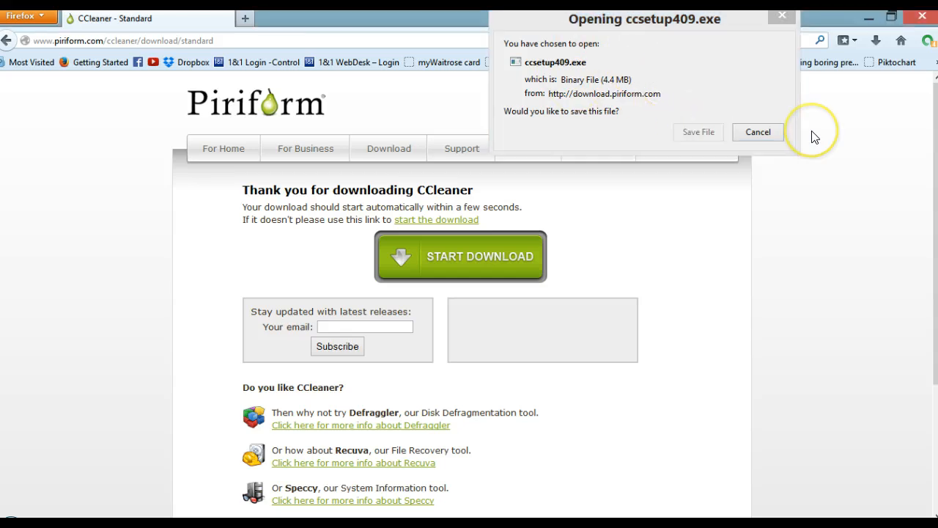
{"action": "left_click", "coordinate": [698, 132]}
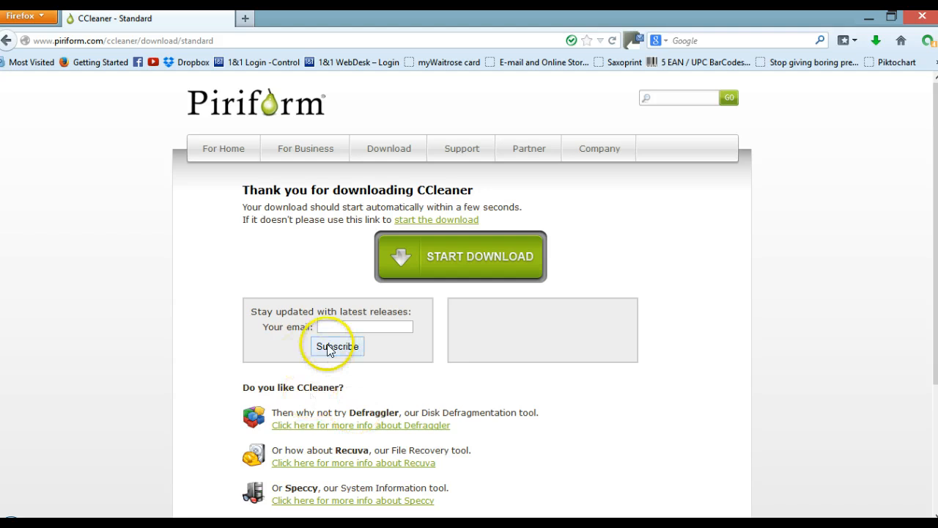
{"action": "left_click", "coordinate": [338, 325]}
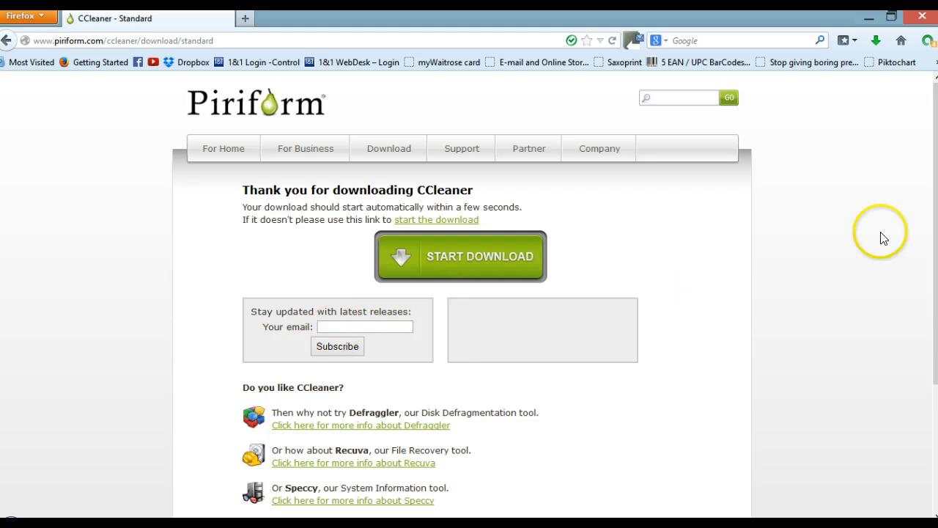
{"action": "left_click_drag", "start_coordinate": [935, 248], "coordinate": [935, 340]}
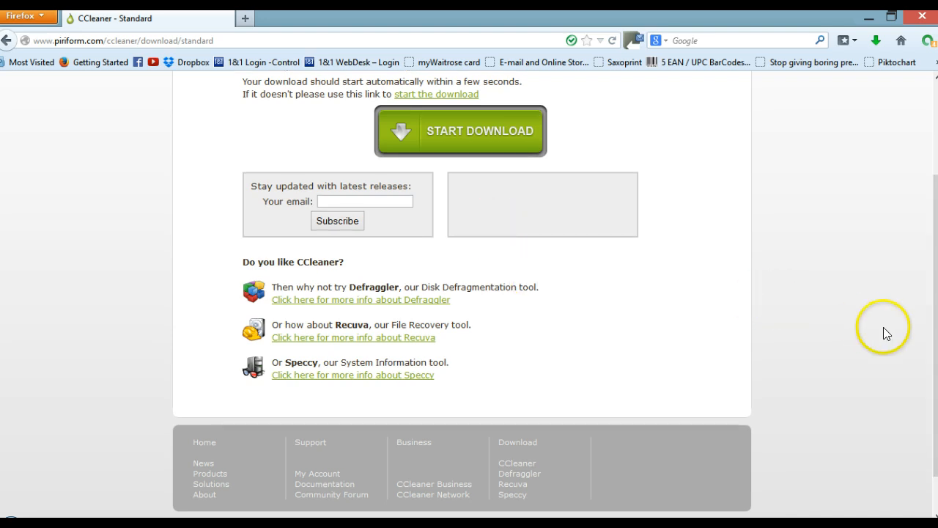
- Switch to File Explorer, open the Downloads folder and run the ccsetup409 installer
{"action": "key", "text": "super"}
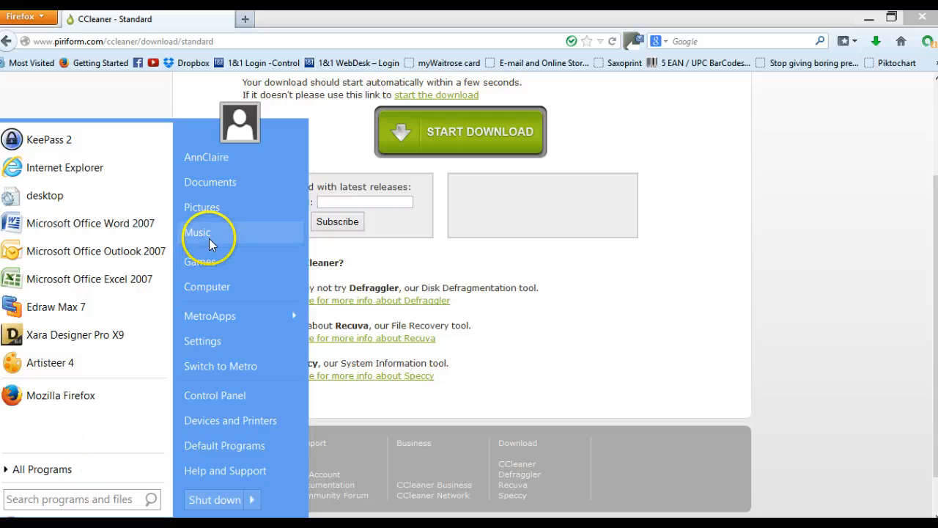
{"action": "left_click", "coordinate": [196, 158]}
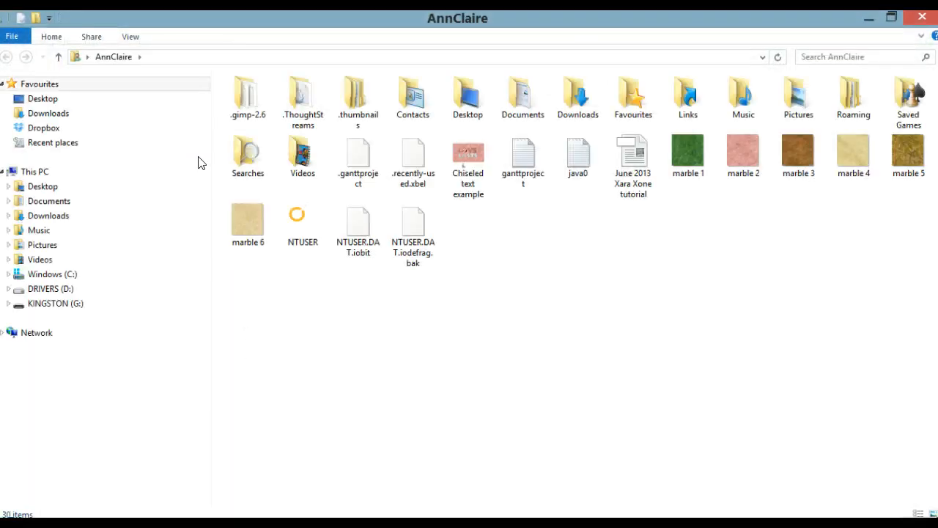
{"action": "left_click", "coordinate": [46, 115]}
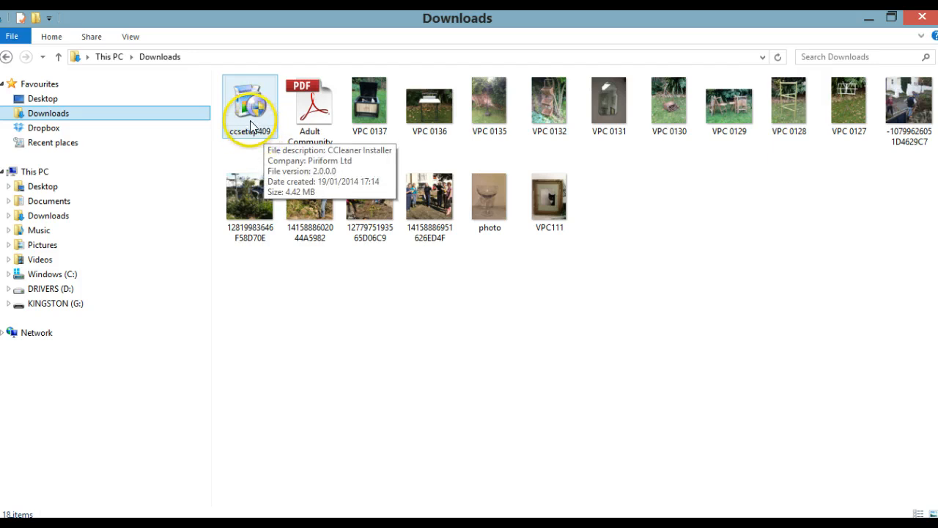
{"action": "left_click", "coordinate": [255, 111]}
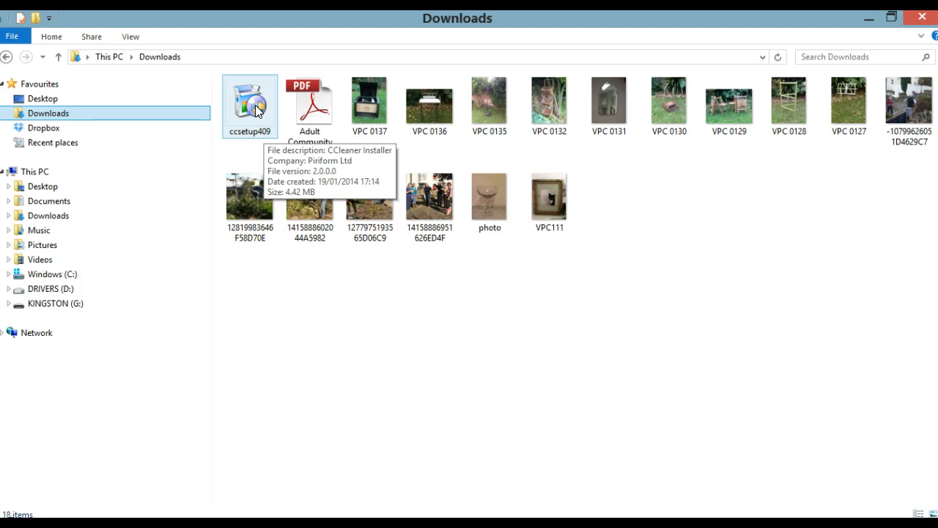
{"action": "left_click", "coordinate": [255, 112]}
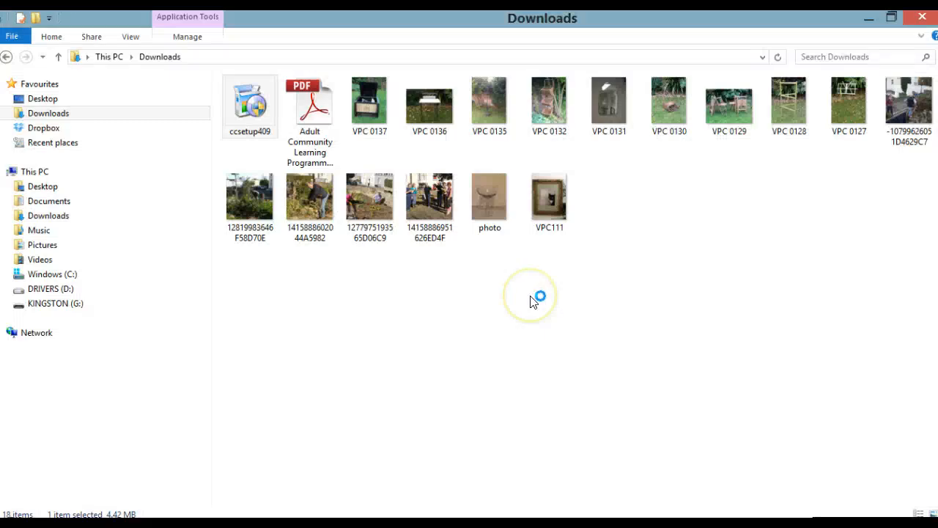
- Minimize the Downloads and browser windows, keep English as the setup language and continue to the install options
{"action": "left_click", "coordinate": [869, 20]}
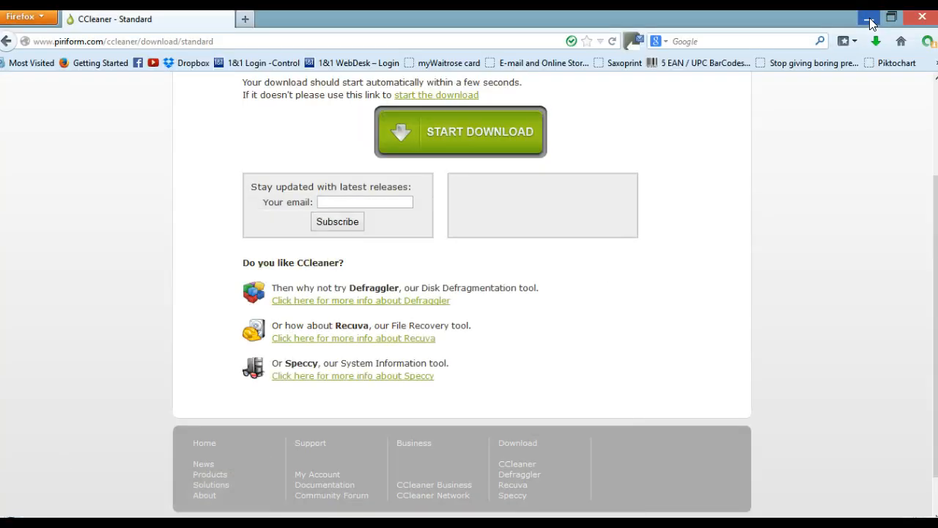
{"action": "left_click", "coordinate": [868, 20]}
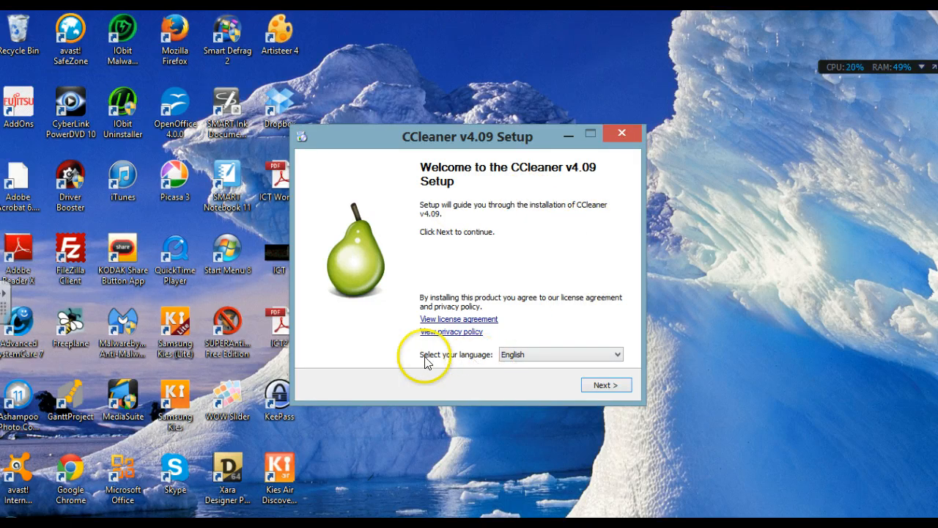
{"action": "left_click", "coordinate": [618, 356]}
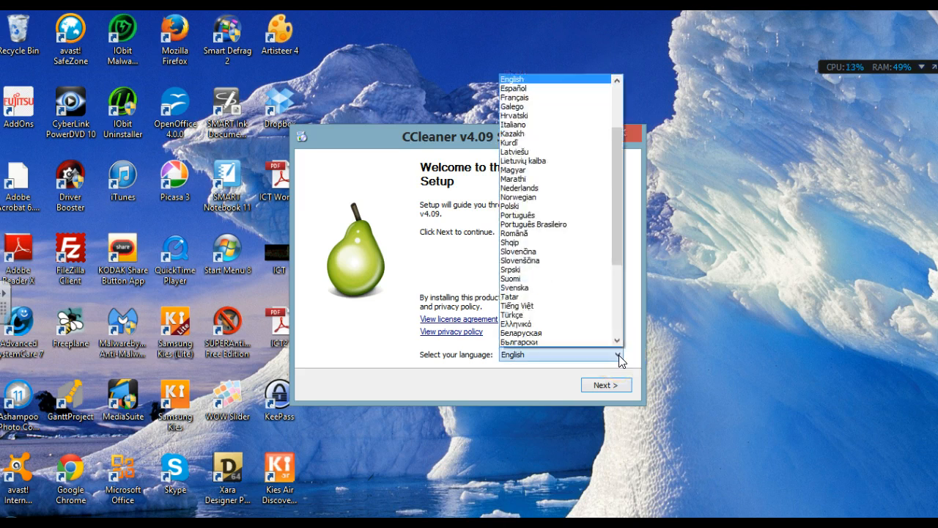
{"action": "left_click", "coordinate": [520, 357]}
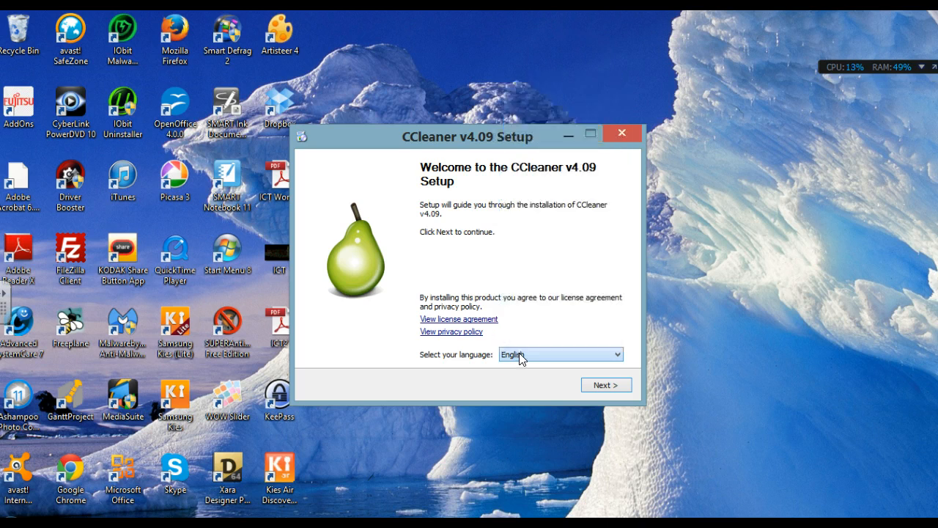
{"action": "left_click", "coordinate": [604, 387]}
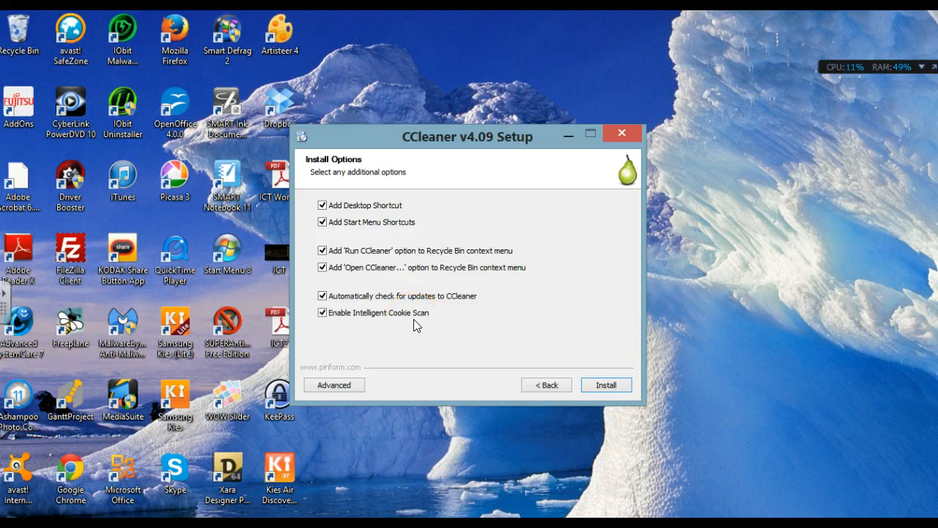
- Install CCleaner with the default options and finish setup with View Release notes unticked and Run CCleaner v4.09 ticked
{"action": "left_click", "coordinate": [613, 389]}
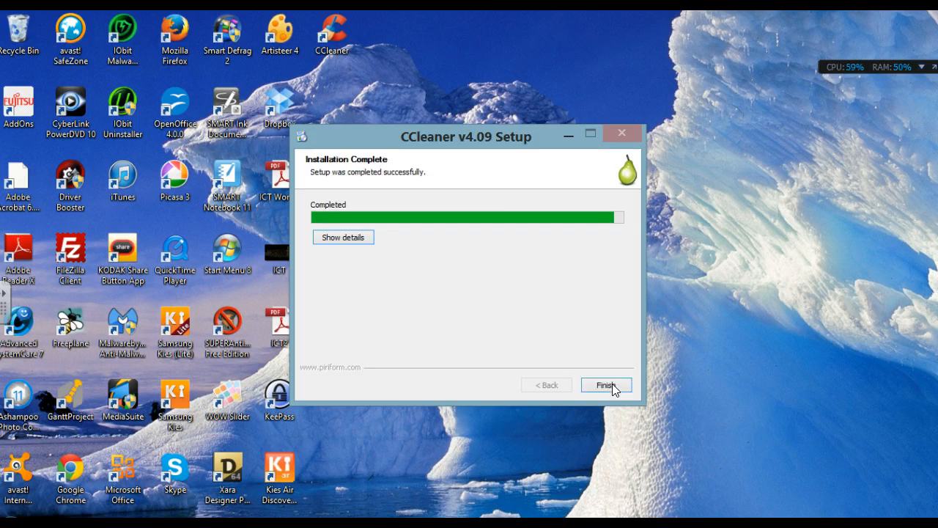
{"action": "left_click", "coordinate": [612, 387]}
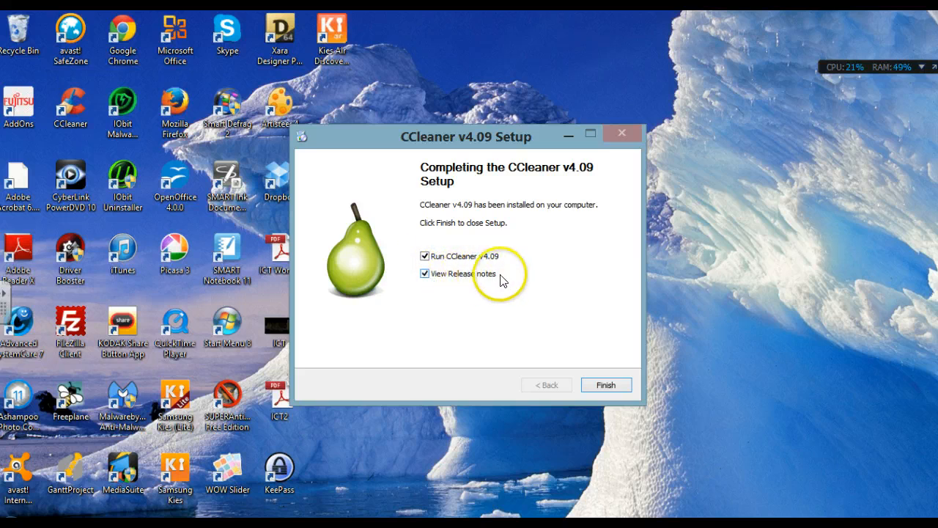
{"action": "left_click", "coordinate": [425, 274]}
{"action": "left_click", "coordinate": [603, 386]}
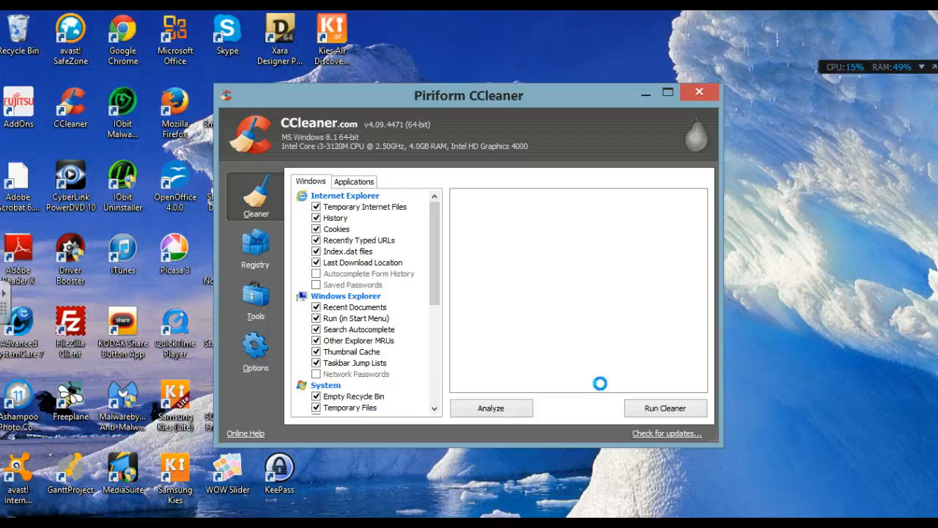
- Maximize the CCleaner window and look through the Registry section and the Uninstall, Startup, File Finder, System Restore and Drive Wiper tools
{"action": "left_click", "coordinate": [667, 93]}
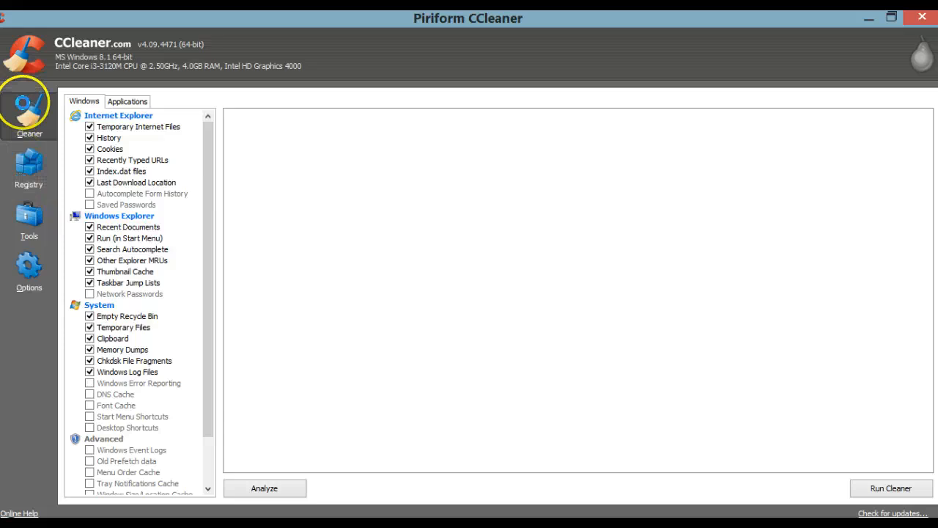
{"action": "left_click", "coordinate": [29, 163]}
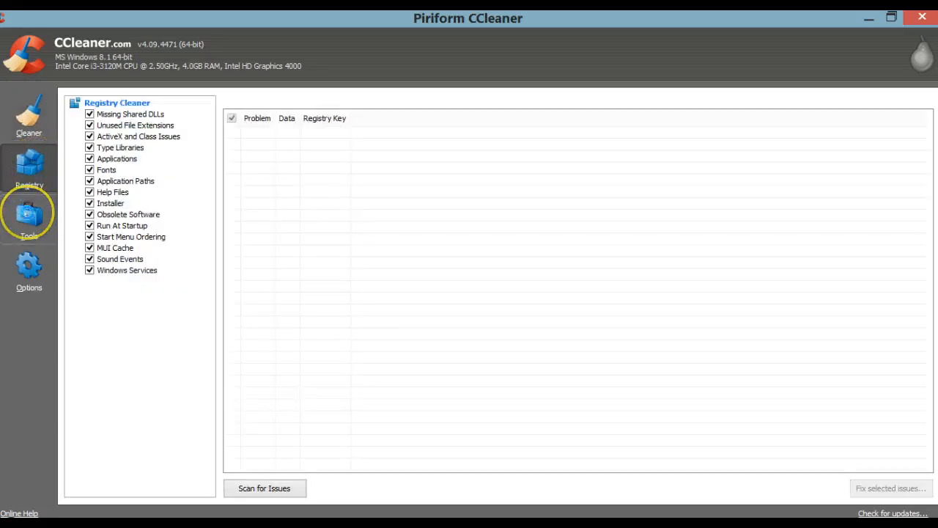
{"action": "left_click", "coordinate": [30, 214]}
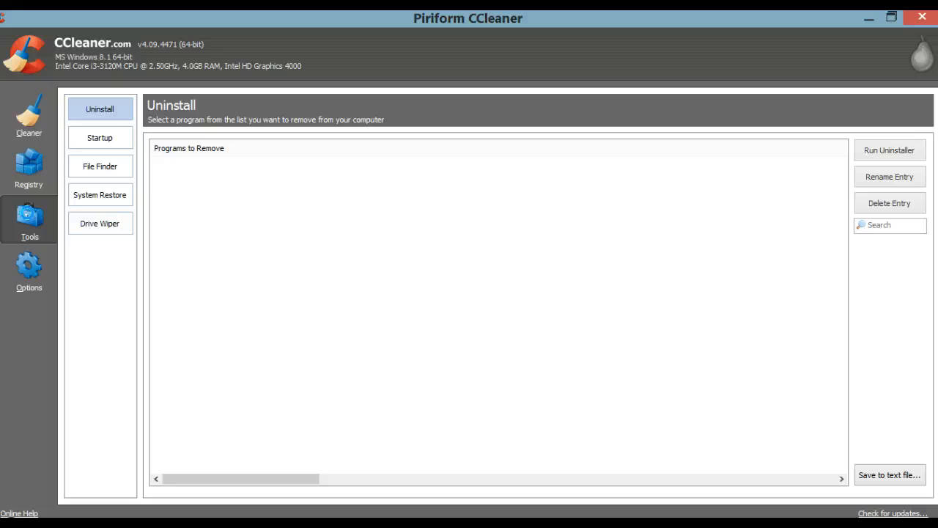
{"action": "left_click", "coordinate": [88, 109]}
{"action": "left_click", "coordinate": [99, 139]}
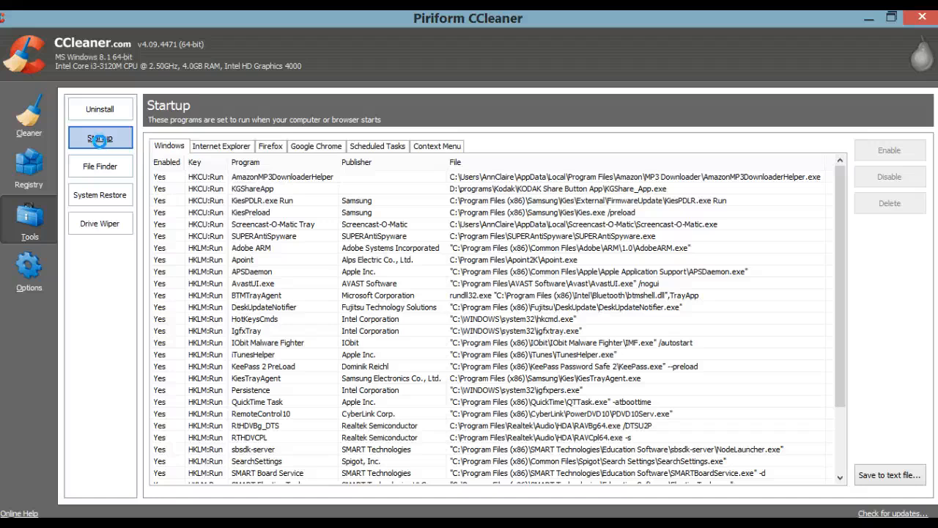
{"action": "left_click", "coordinate": [105, 165]}
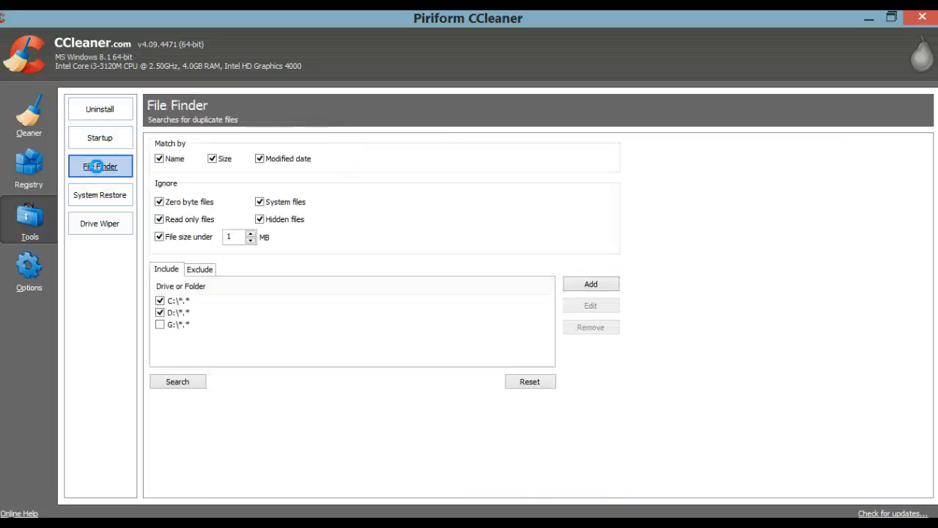
{"action": "left_click", "coordinate": [98, 193]}
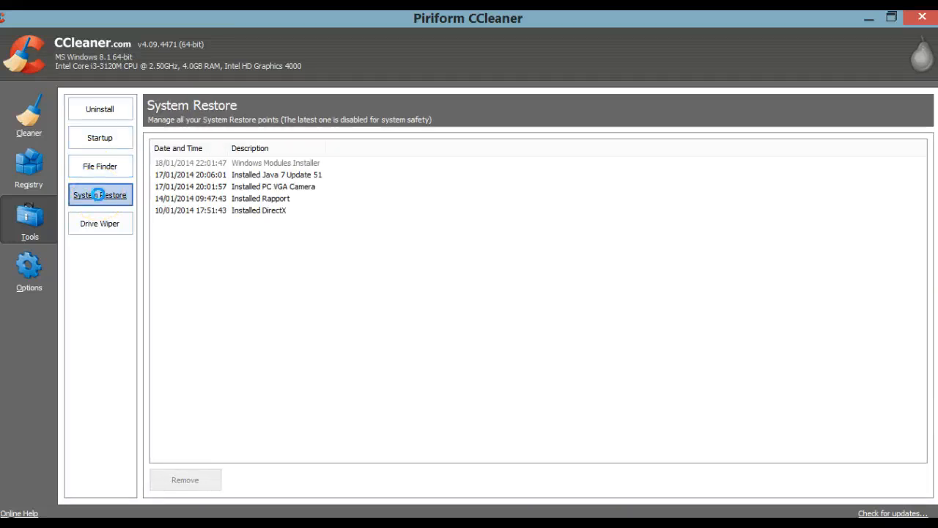
{"action": "left_click", "coordinate": [99, 225]}
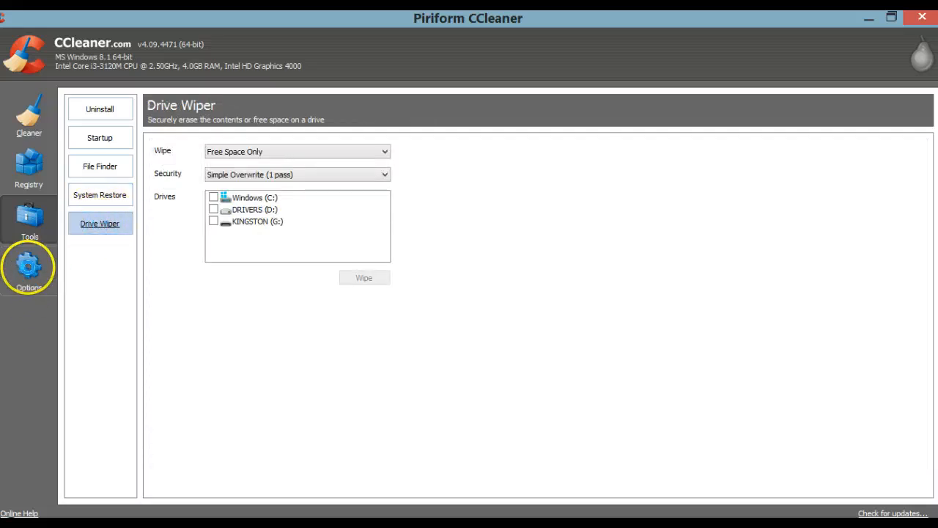
- Review the Settings, Cookies, Include, Exclude and Advanced pages of the Options section
{"action": "left_click", "coordinate": [28, 267]}
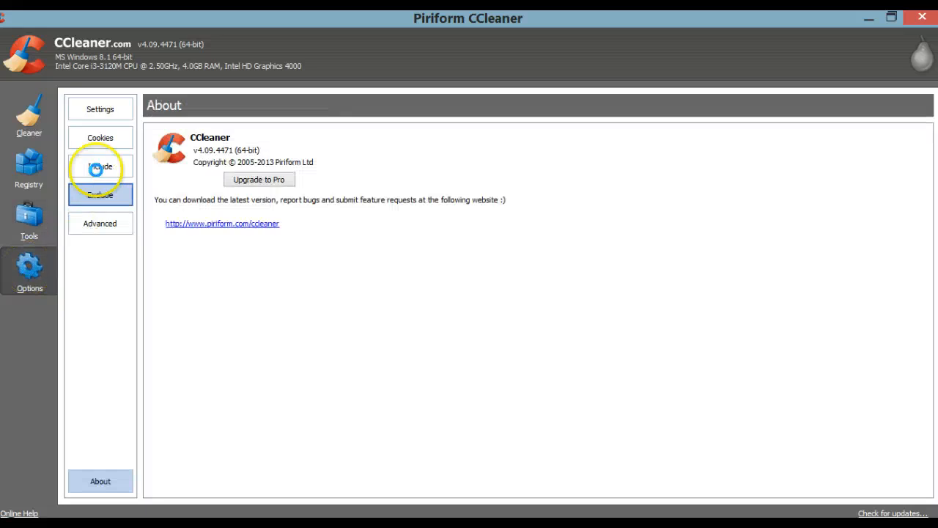
{"action": "left_click", "coordinate": [98, 110]}
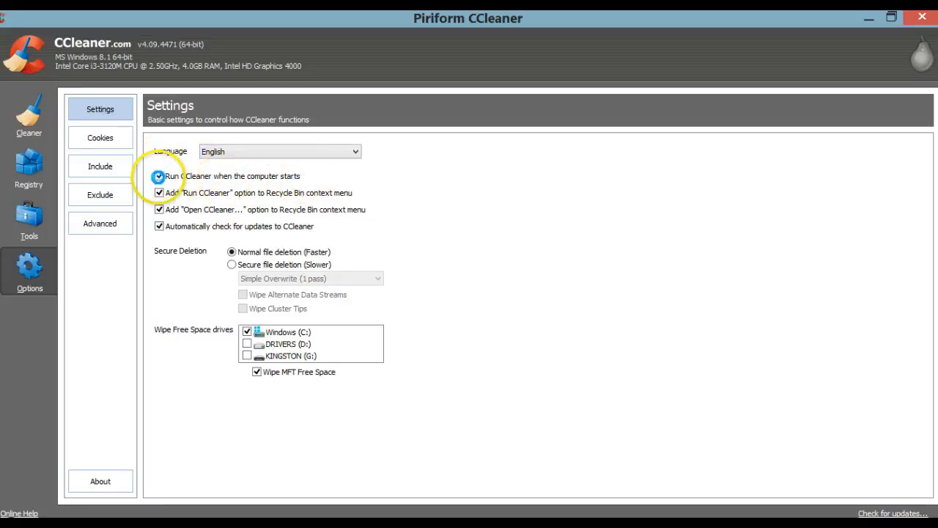
{"action": "left_click", "coordinate": [115, 167]}
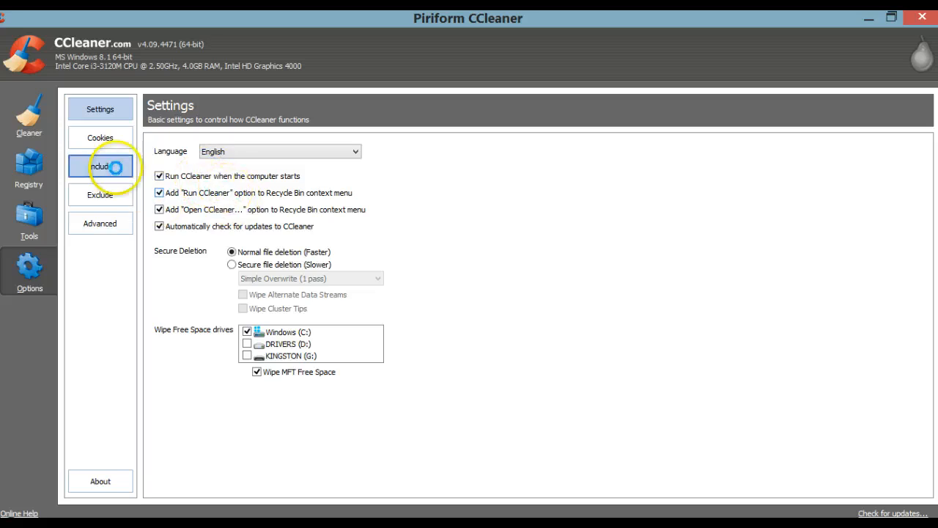
{"action": "left_click", "coordinate": [105, 138]}
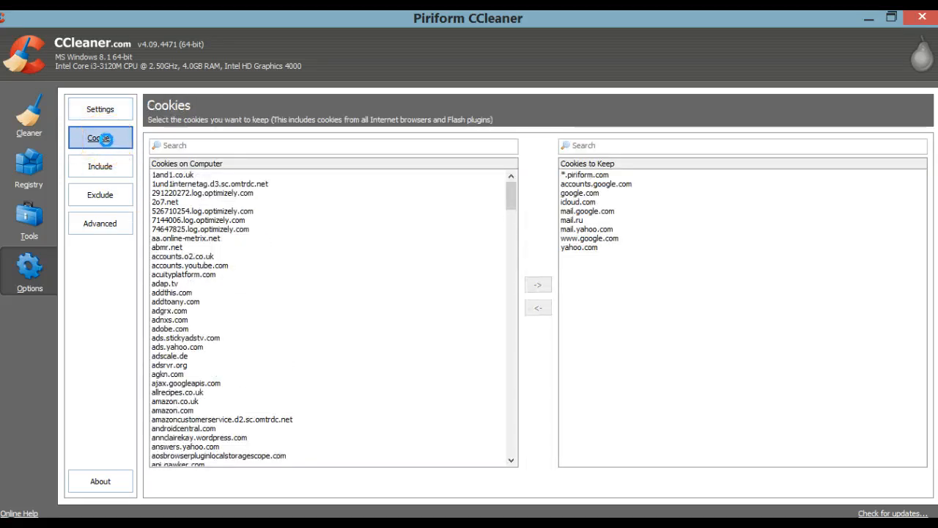
{"action": "left_click", "coordinate": [106, 154]}
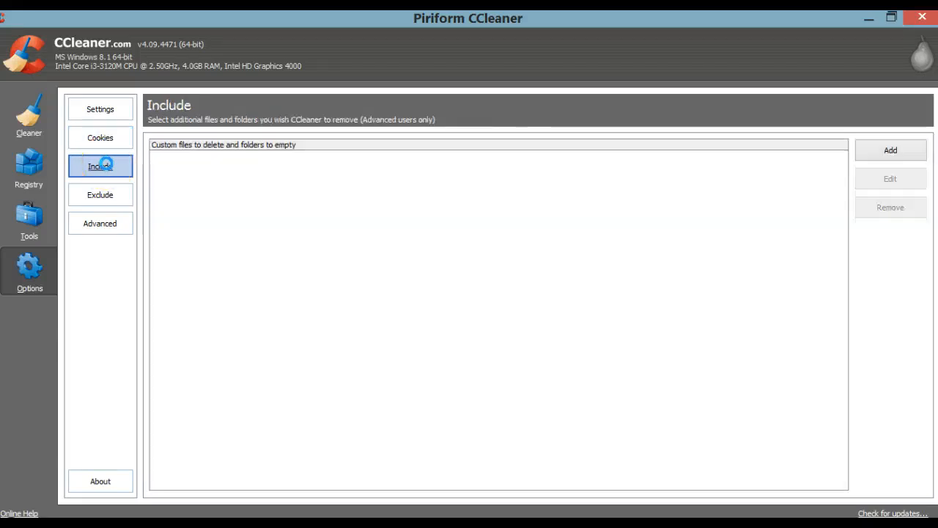
{"action": "left_click", "coordinate": [108, 191]}
{"action": "left_click", "coordinate": [112, 221]}
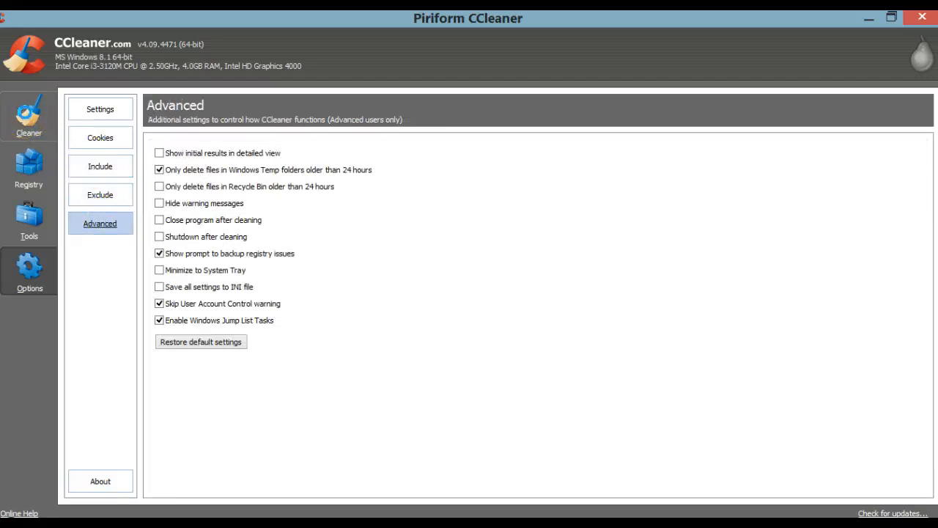
- In the Cleaner's Windows list, enable Old Prefetch data and Environment Path under Advanced, and try User Assist History before disabling it again
{"action": "left_click", "coordinate": [29, 116]}
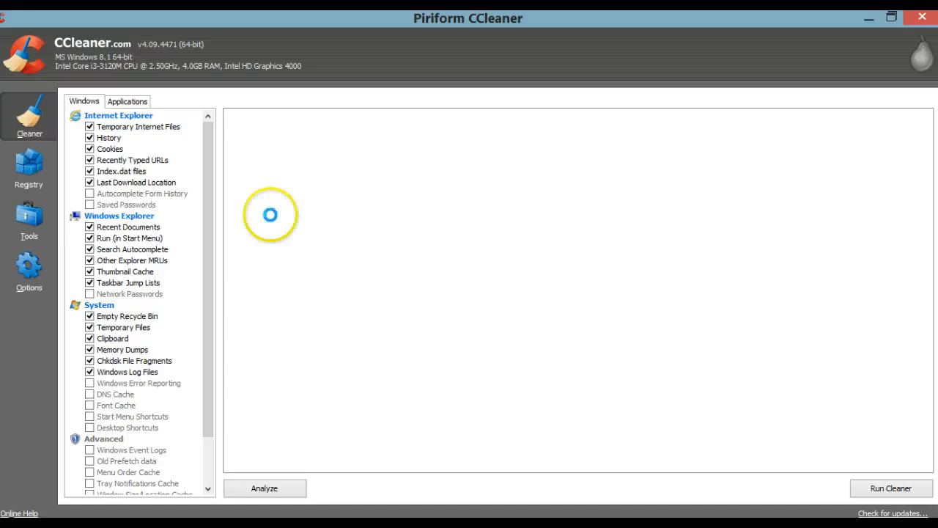
{"action": "left_click_drag", "start_coordinate": [210, 232], "coordinate": [216, 196]}
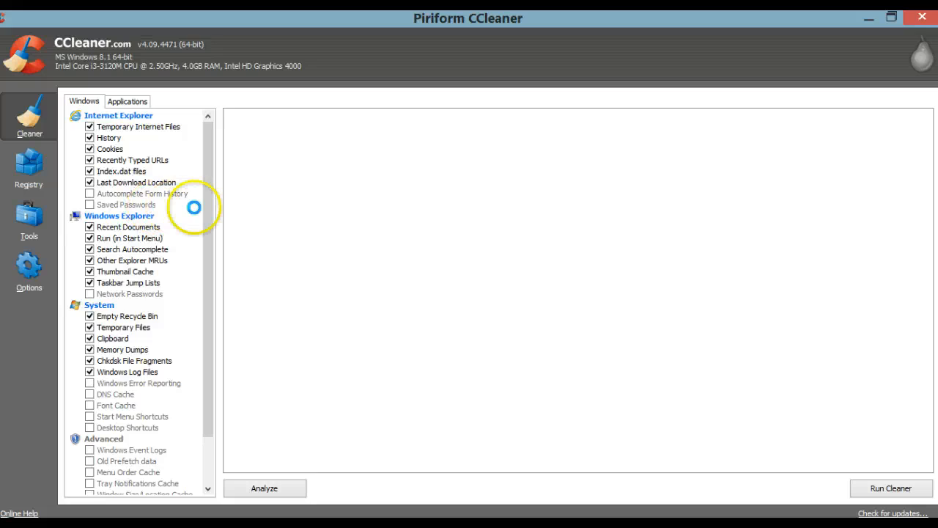
{"action": "left_click_drag", "start_coordinate": [205, 212], "coordinate": [202, 273]}
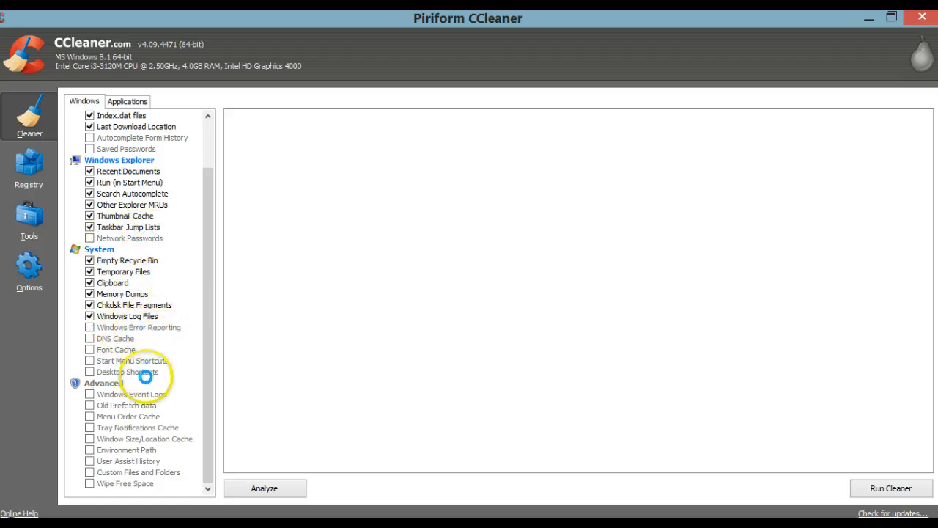
{"action": "left_click_drag", "start_coordinate": [207, 443], "coordinate": [200, 476]}
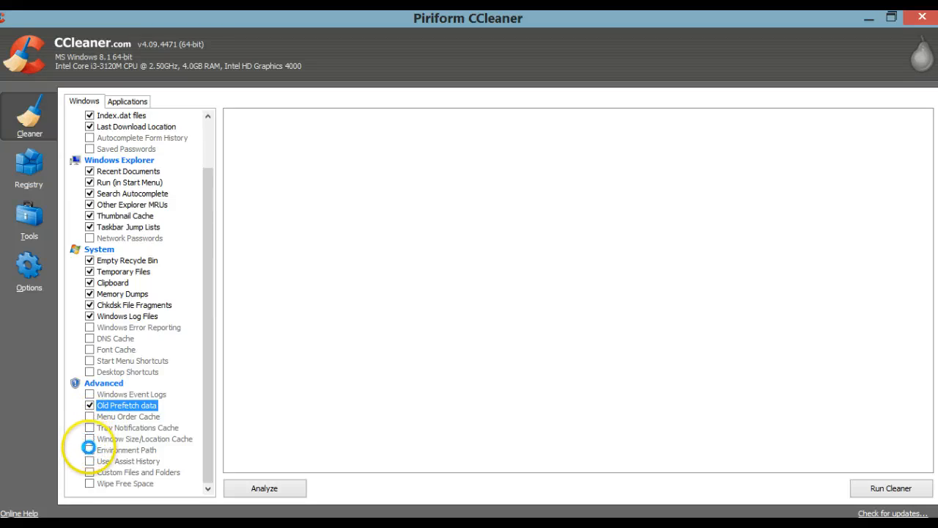
{"action": "left_click", "coordinate": [88, 447]}
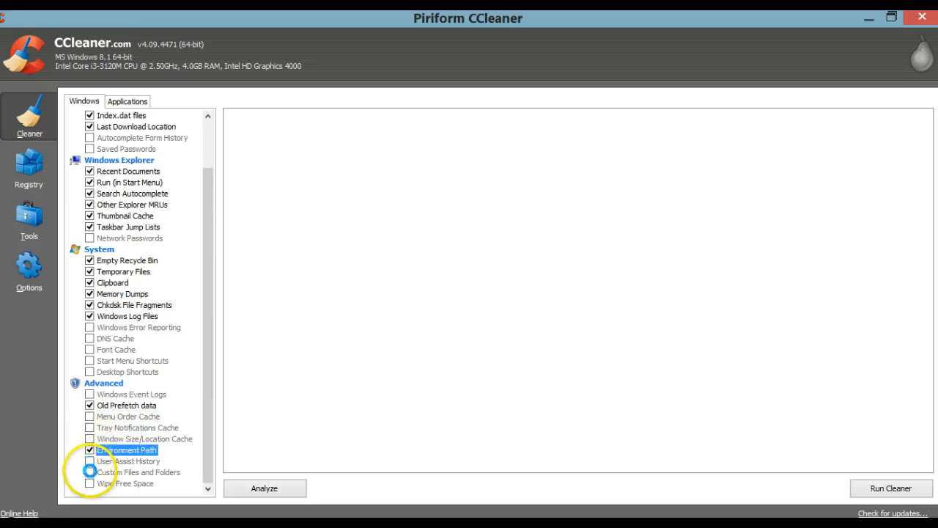
{"action": "left_click", "coordinate": [89, 461]}
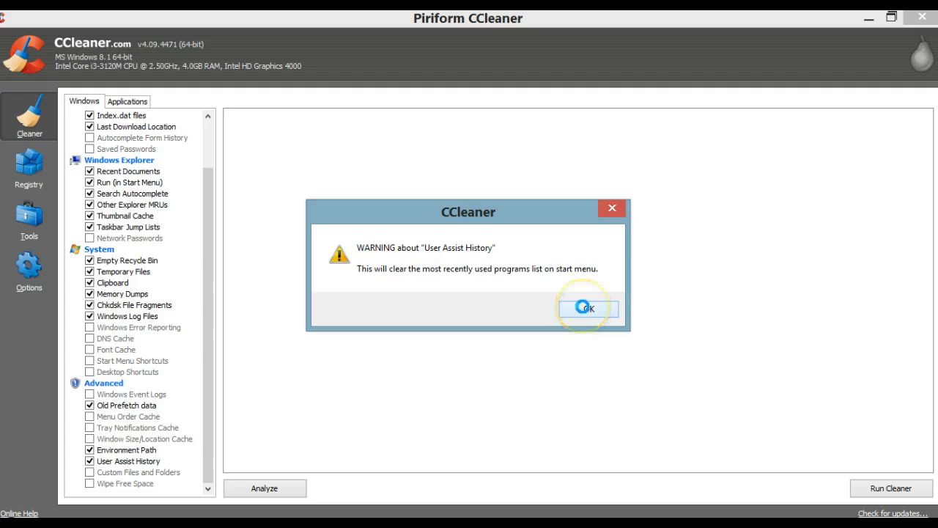
{"action": "left_click", "coordinate": [584, 308]}
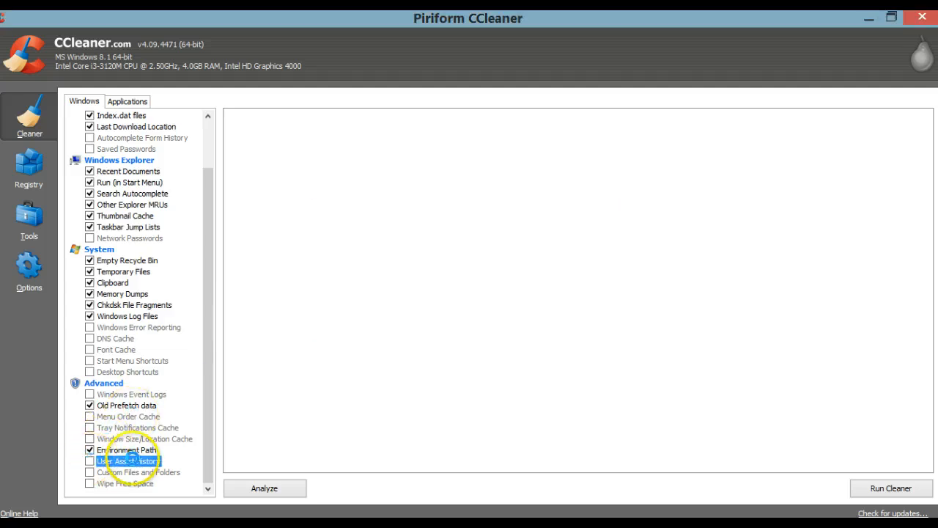
- Include Tray Notifications Cache and Windows Event Logs under Advanced, plus DNS Cache and Font Cache under System, accepting the warnings
{"action": "left_click", "coordinate": [88, 427]}
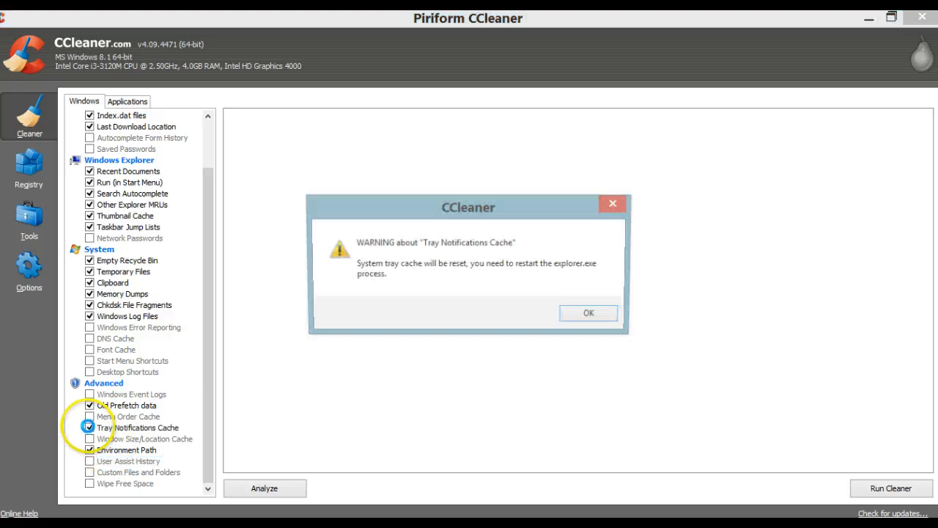
{"action": "left_click", "coordinate": [587, 313]}
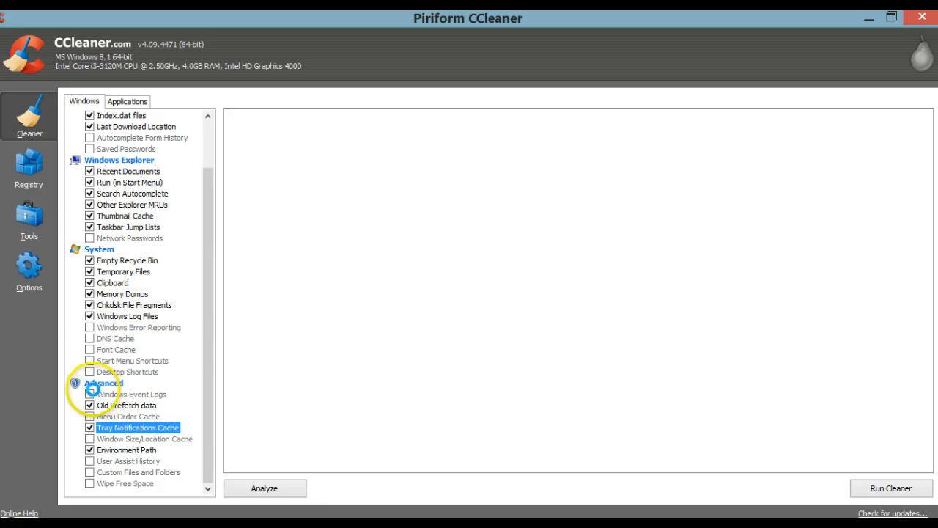
{"action": "left_click", "coordinate": [88, 392]}
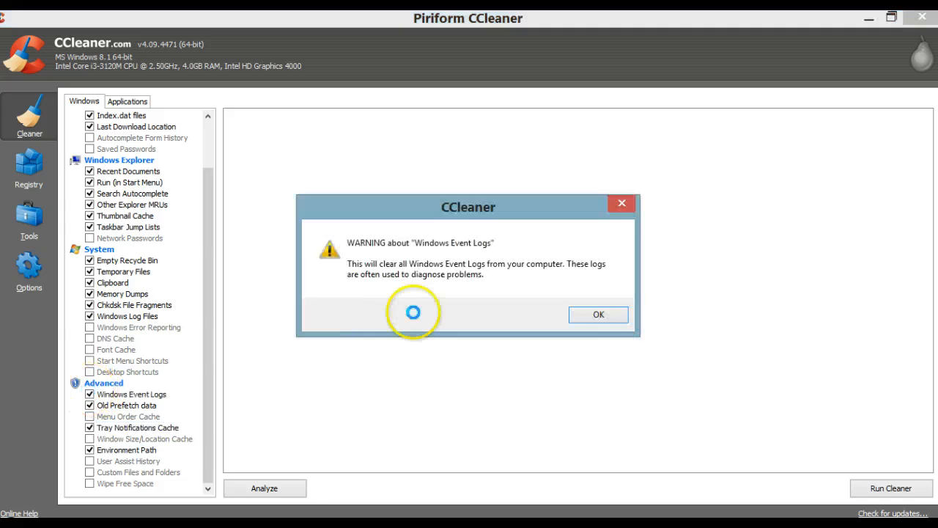
{"action": "left_click", "coordinate": [584, 314]}
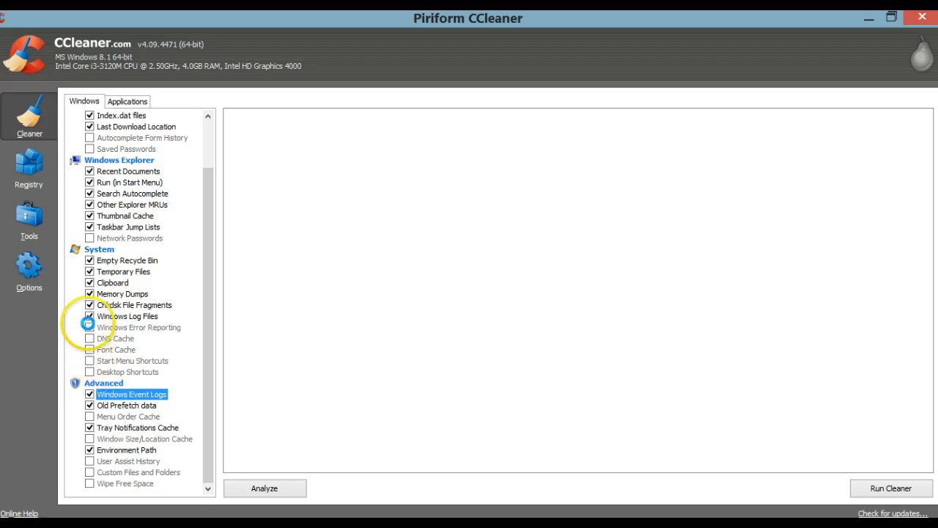
{"action": "left_click", "coordinate": [89, 338]}
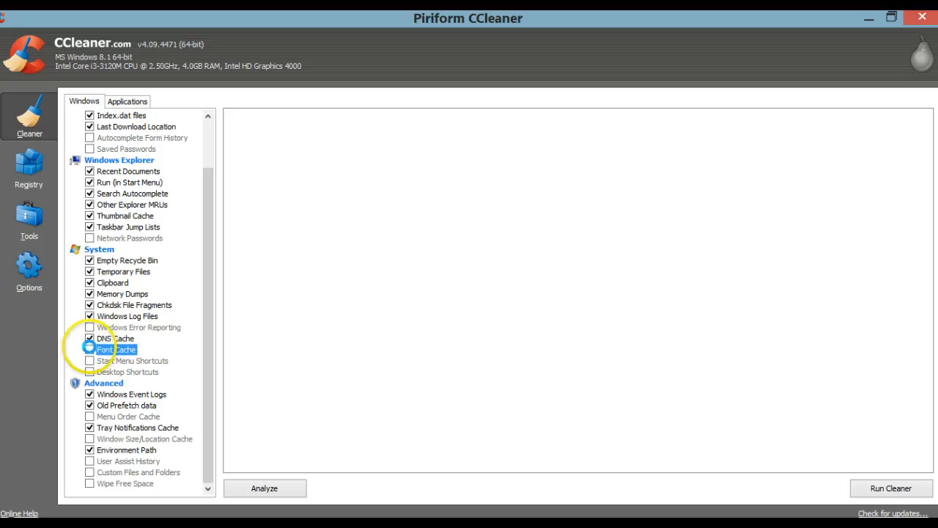
{"action": "left_click", "coordinate": [88, 349]}
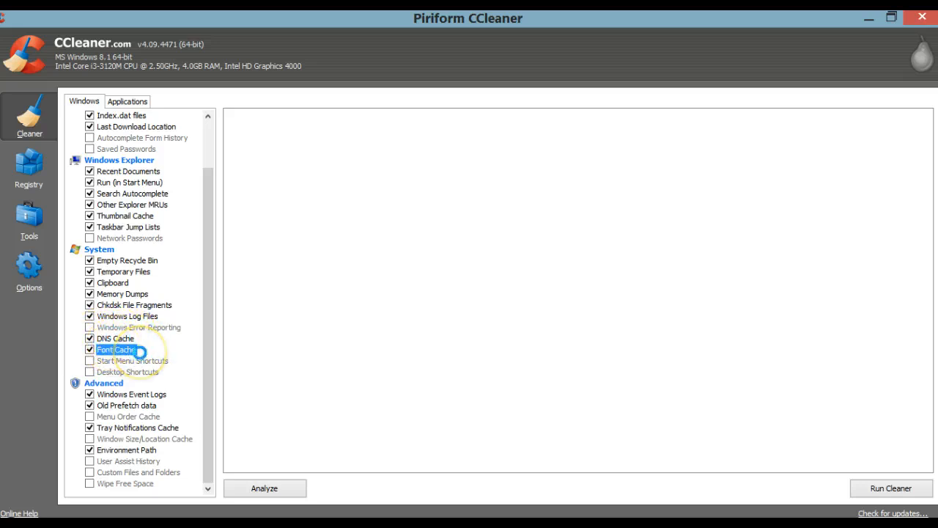
- Analyze the system for removable files, allowing CCleaner to close Firefox and not to show that message again
{"action": "left_click", "coordinate": [267, 489]}
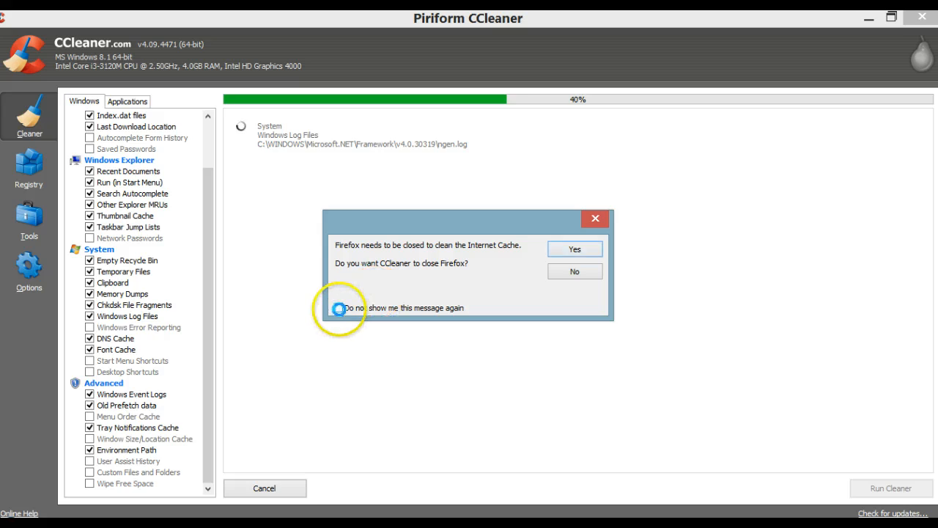
{"action": "left_click", "coordinate": [339, 307]}
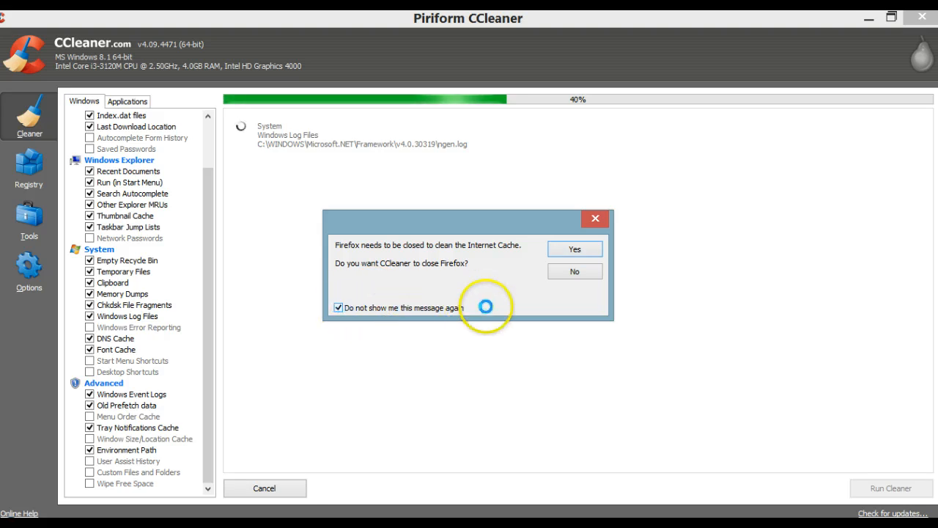
{"action": "left_click", "coordinate": [559, 249]}
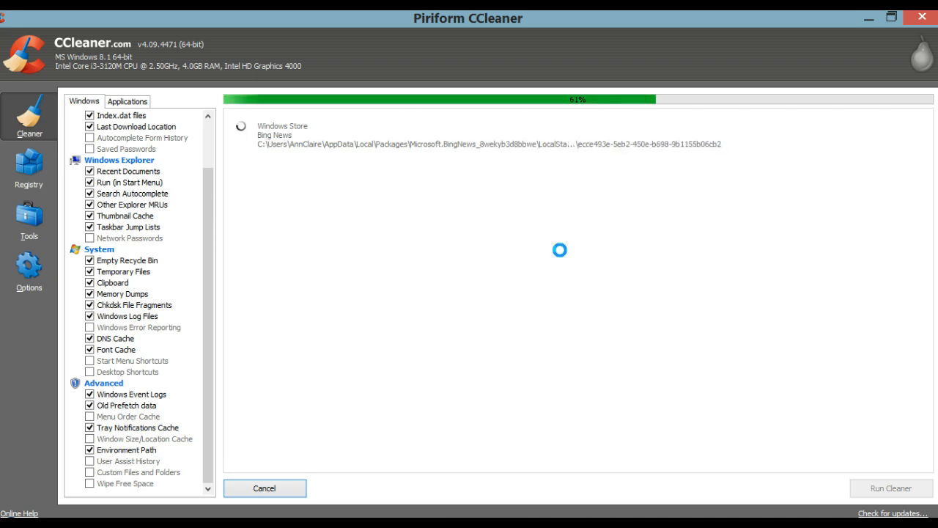
{"action": "key", "text": "alt"}
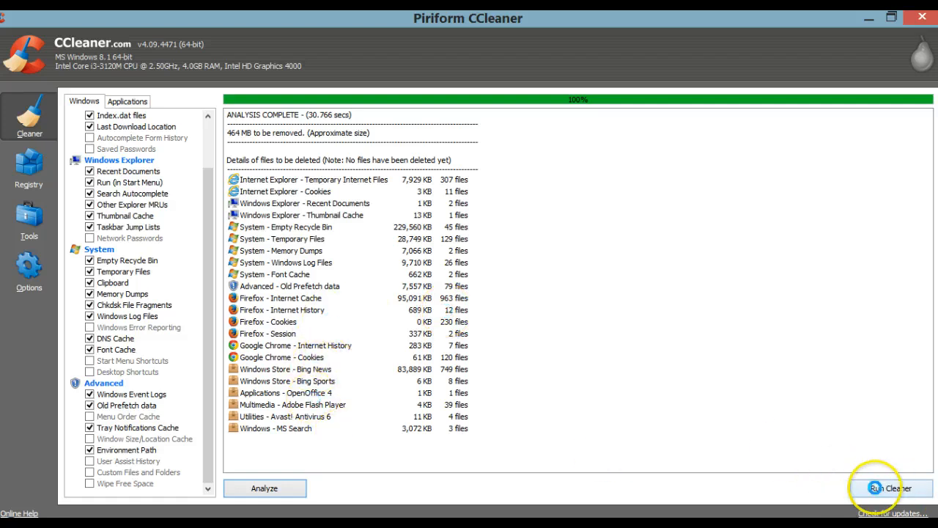
- Run the cleaner twice, accepting permanent file deletion each time and choosing on the second run not to show the confirmation message again
{"action": "left_click", "coordinate": [878, 488]}
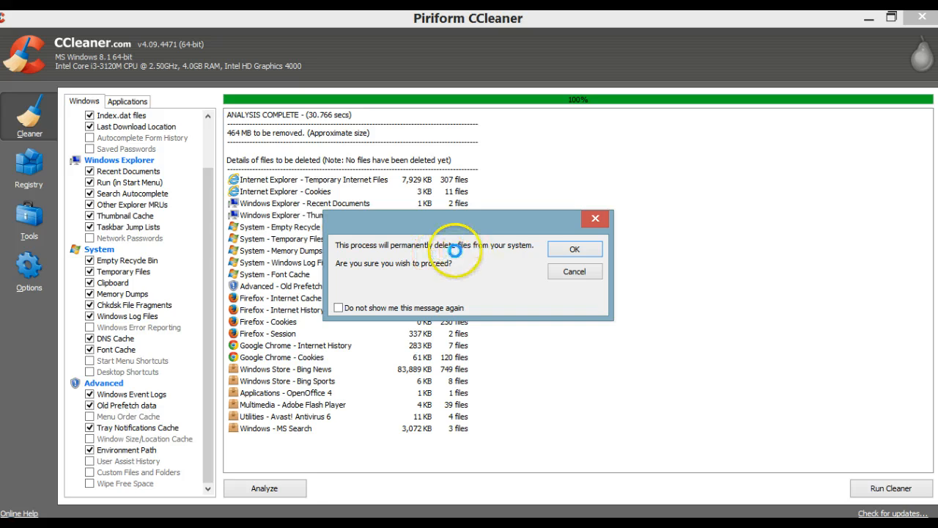
{"action": "left_click", "coordinate": [576, 247]}
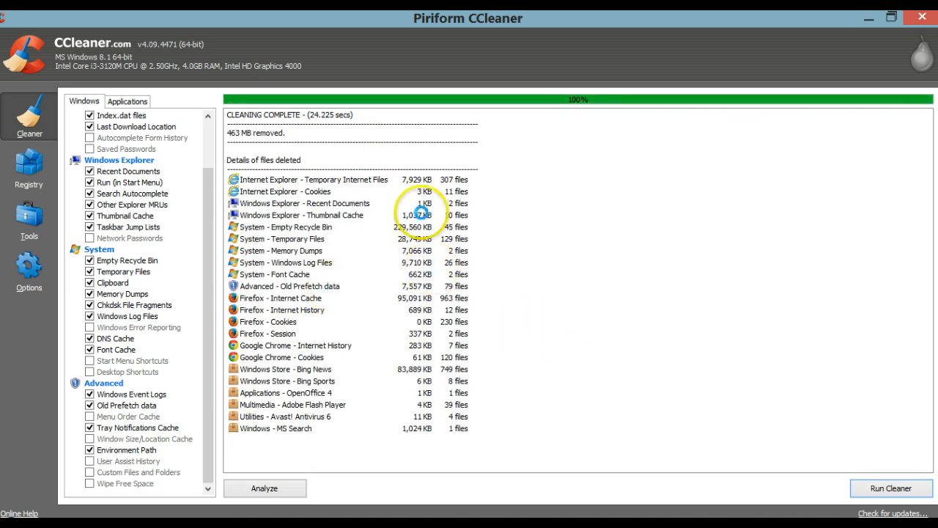
{"action": "left_click", "coordinate": [909, 485]}
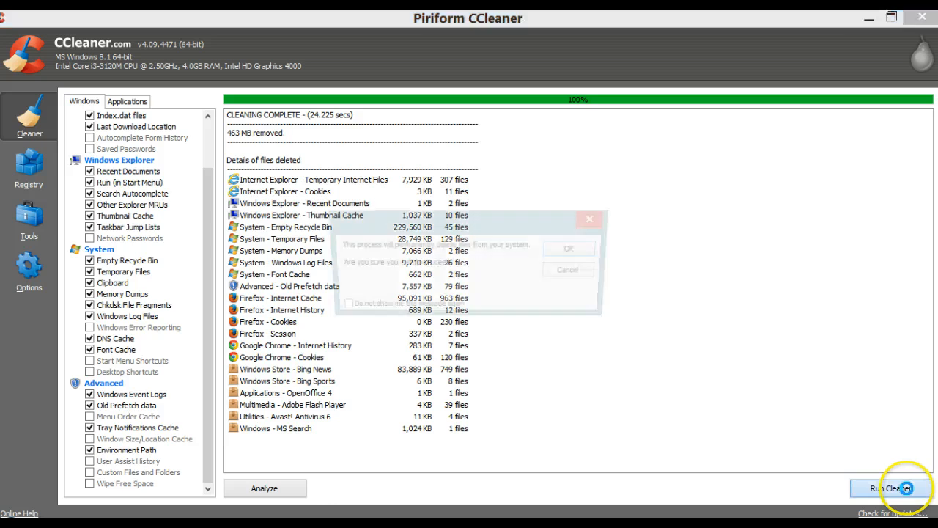
{"action": "left_click", "coordinate": [335, 306]}
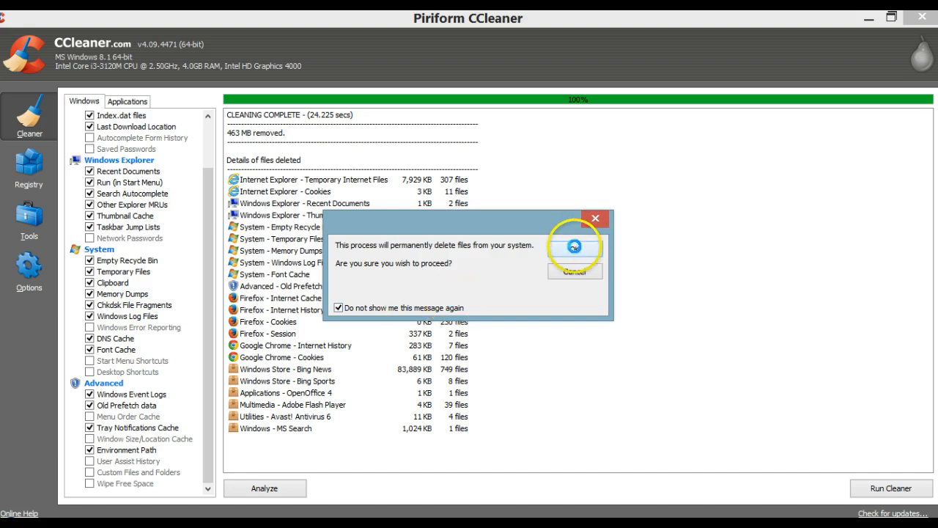
{"action": "left_click", "coordinate": [582, 244]}
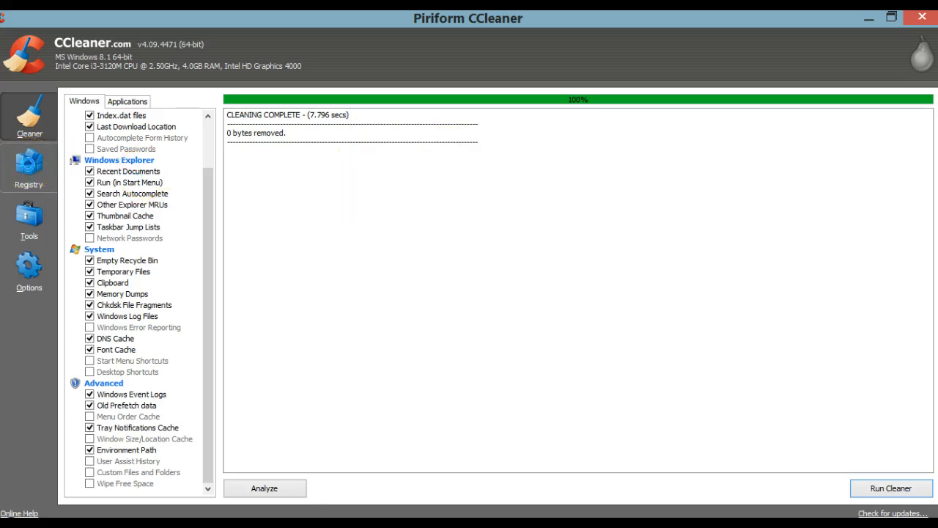
- Scan the registry for issues and, before fixing the selected ones, save a registry backup in the CCleaner folder under Documents
{"action": "left_click", "coordinate": [30, 168]}
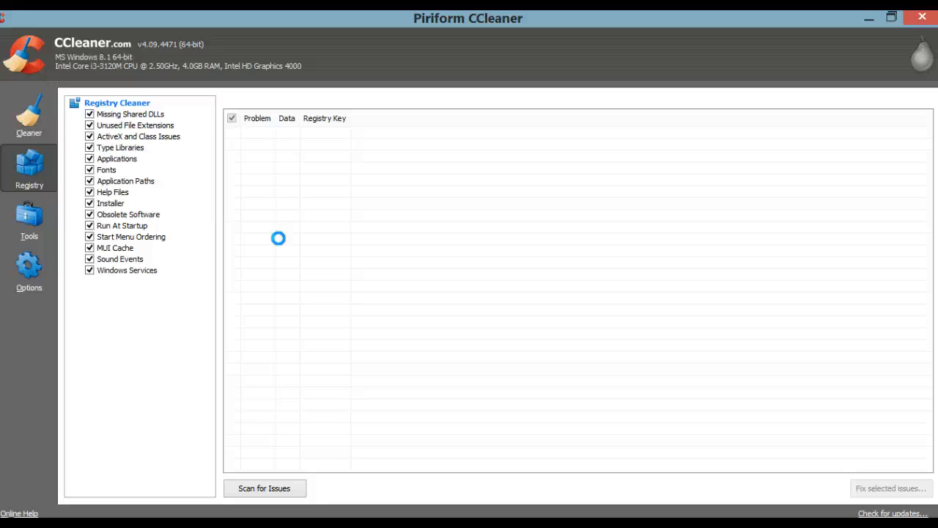
{"action": "left_click", "coordinate": [243, 487]}
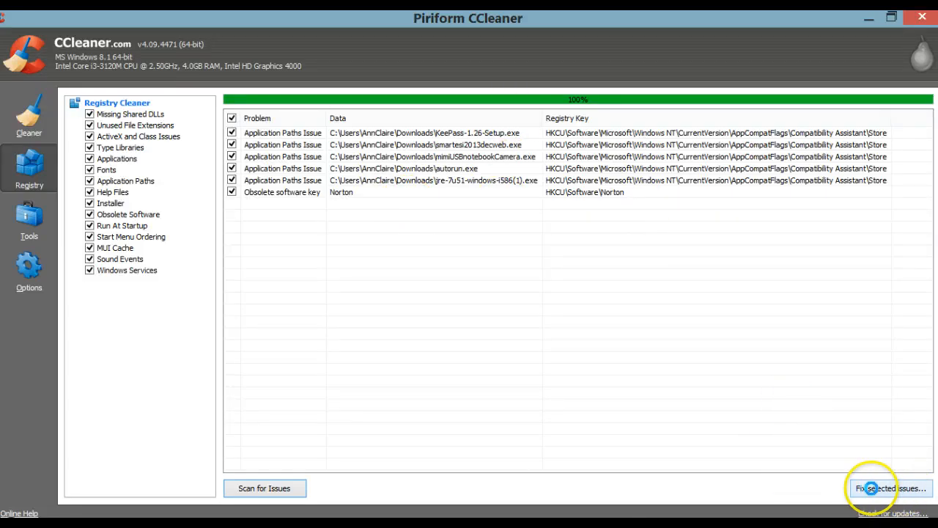
{"action": "left_click", "coordinate": [870, 489]}
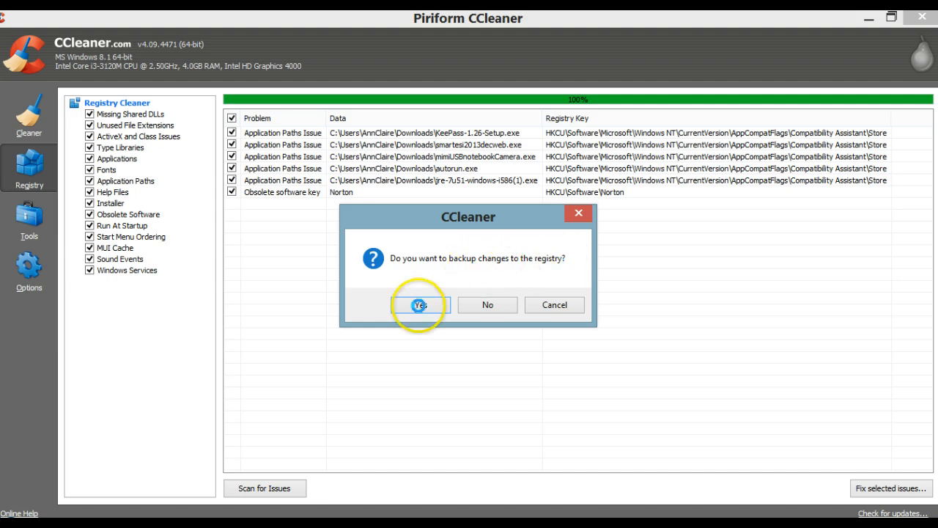
{"action": "left_click", "coordinate": [418, 305]}
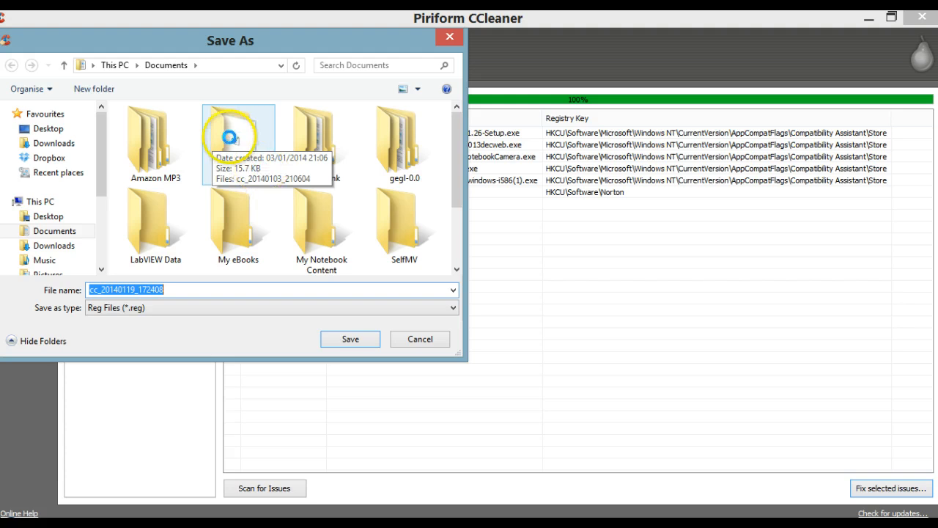
{"action": "left_click", "coordinate": [213, 149]}
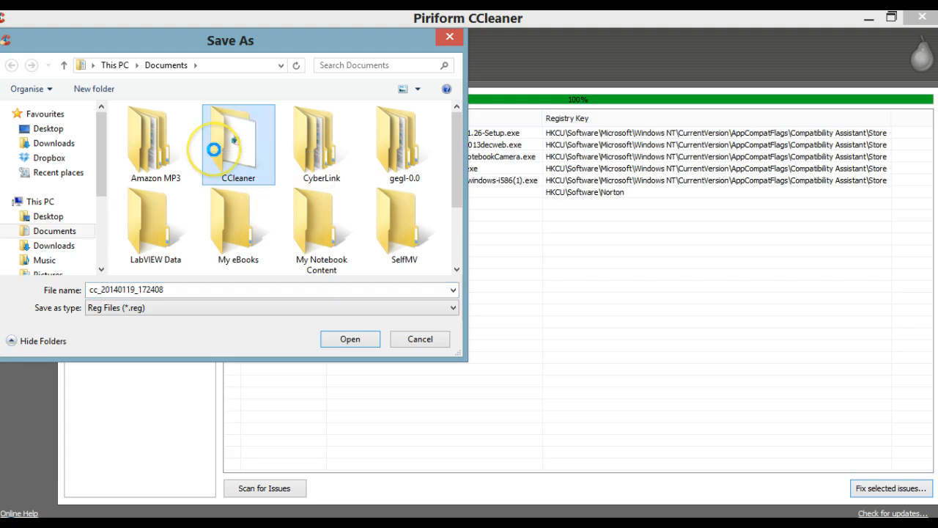
{"action": "left_click", "coordinate": [183, 289]}
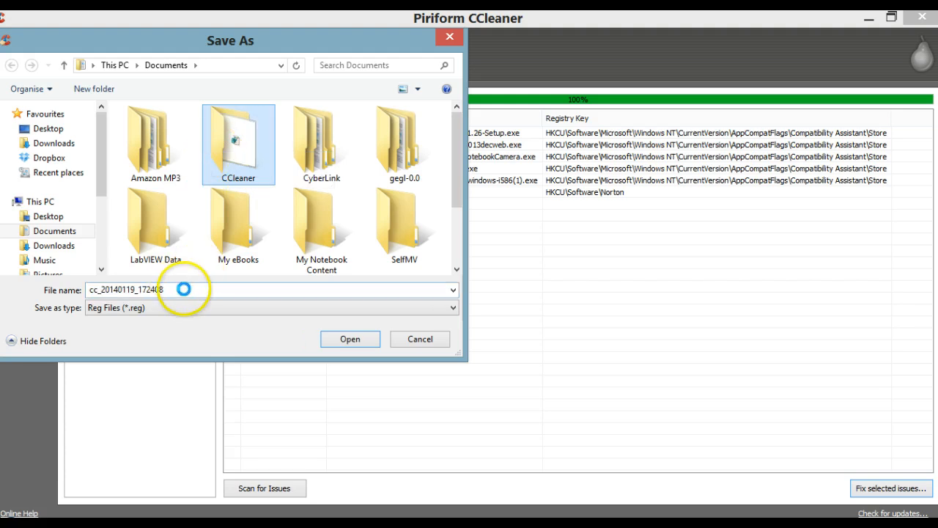
{"action": "left_click", "coordinate": [342, 336]}
{"action": "left_click", "coordinate": [345, 338]}
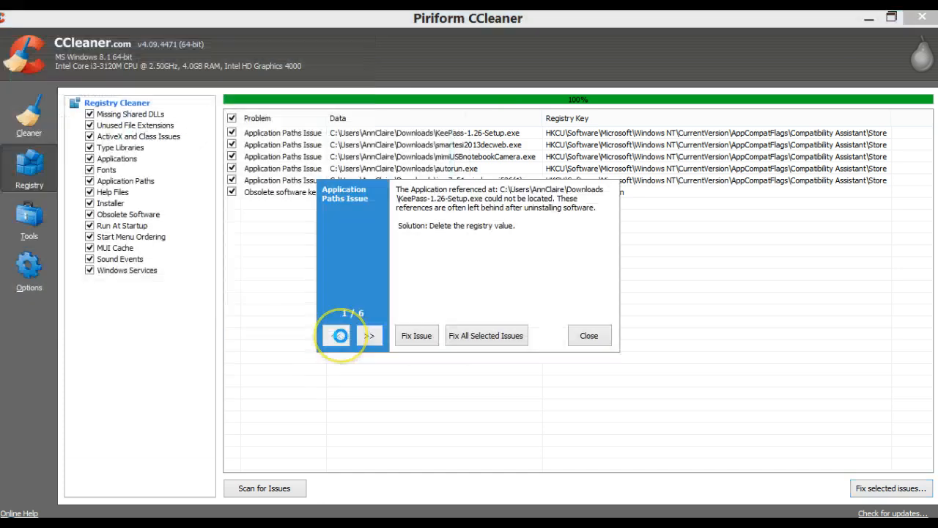
- Fix all selected registry issues at once and close the issue details
{"action": "left_click", "coordinate": [412, 336]}
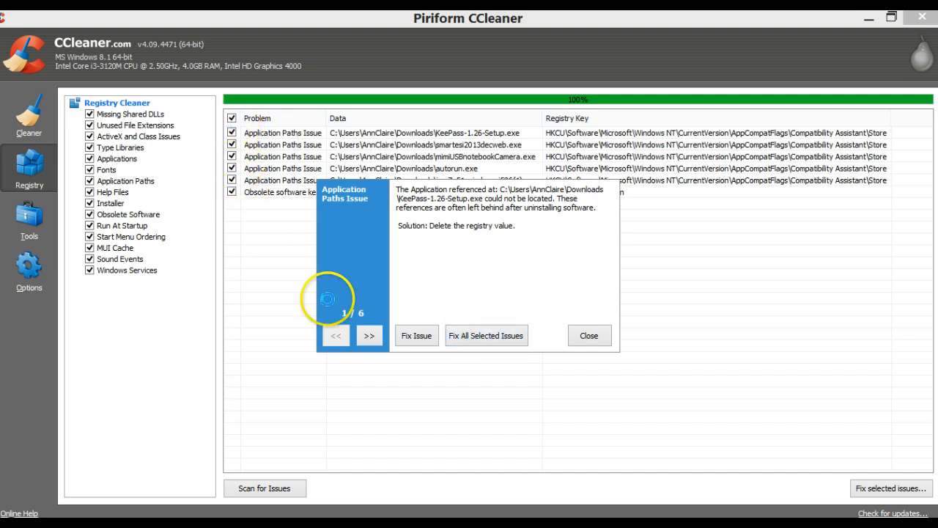
{"action": "left_click", "coordinate": [477, 335]}
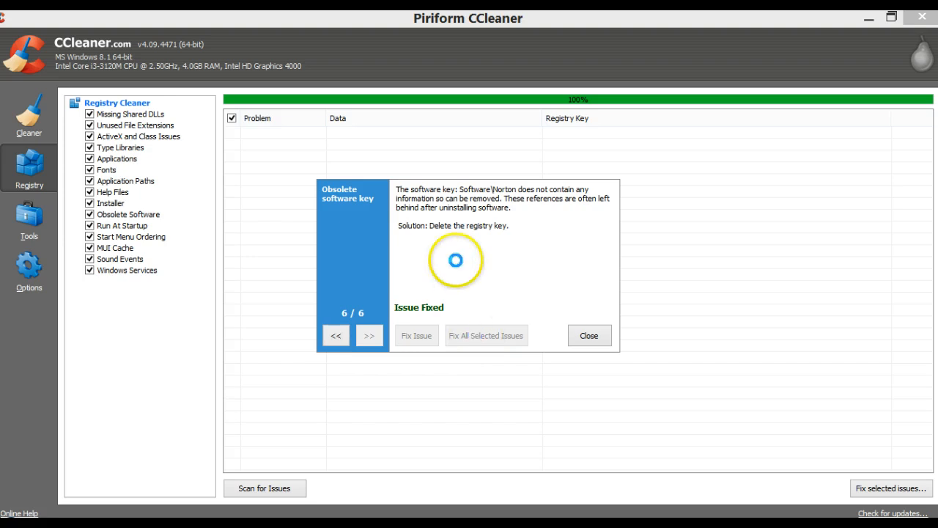
{"action": "left_click", "coordinate": [588, 335]}
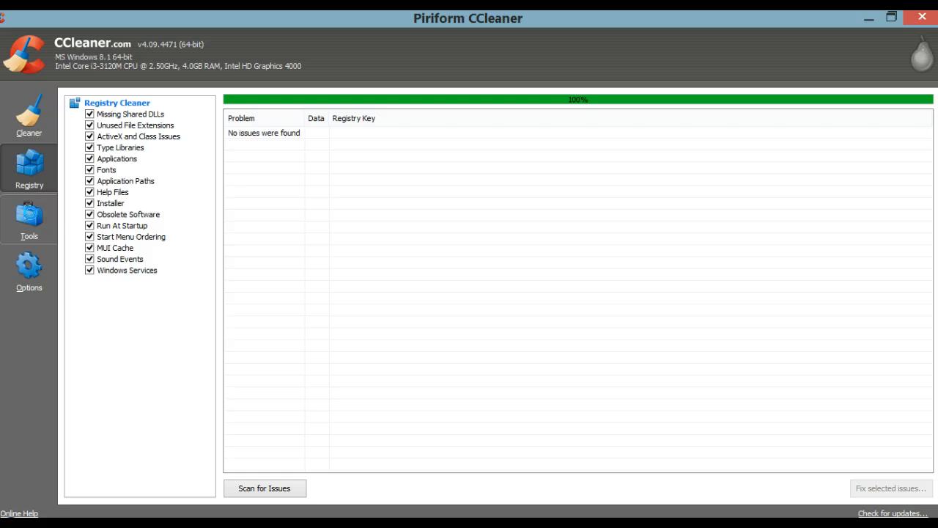
- Review the Drive Wiper's security levels and wipe modes, trying Entire Drive before restoring Free Space Only
{"action": "left_click", "coordinate": [29, 217]}
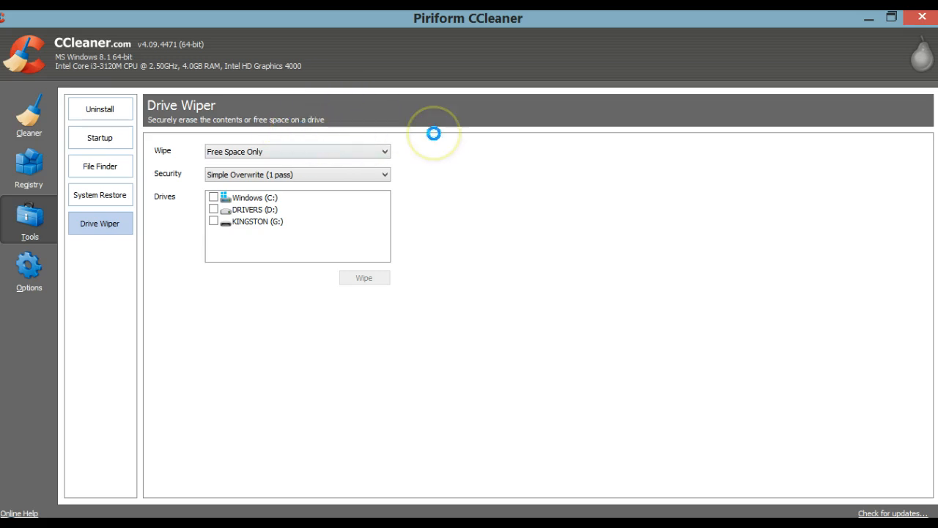
{"action": "left_click", "coordinate": [383, 173]}
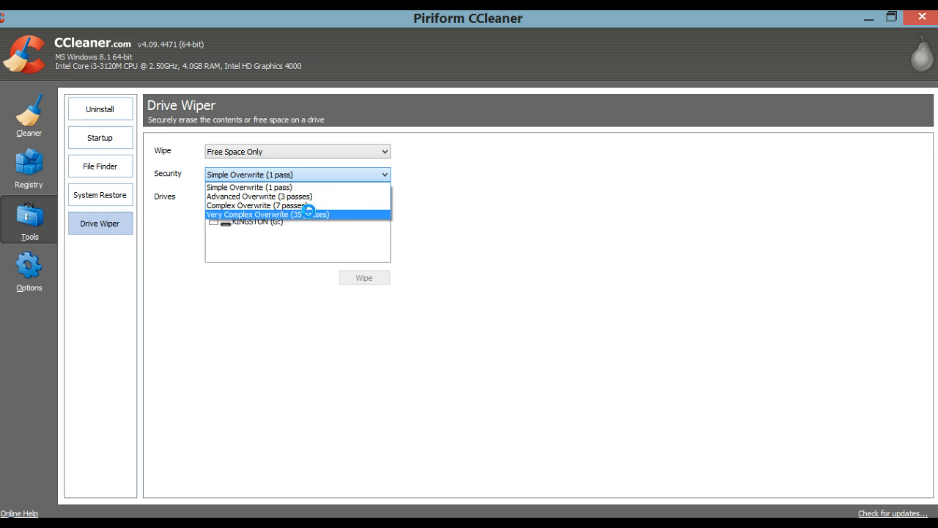
{"action": "left_click", "coordinate": [168, 229]}
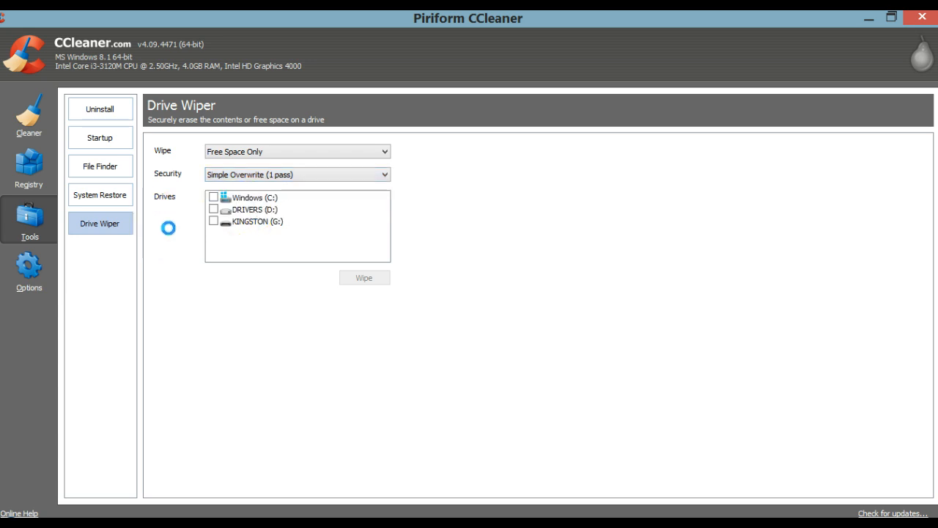
{"action": "left_click", "coordinate": [383, 149]}
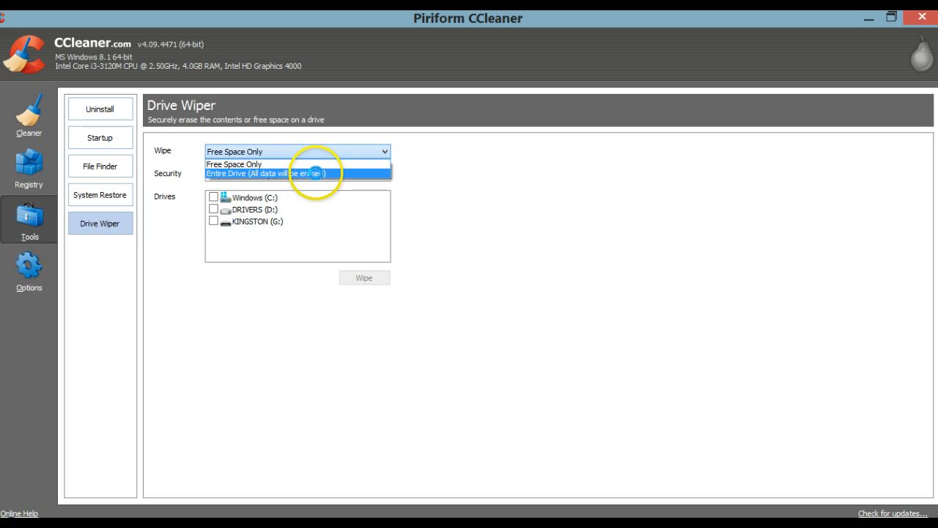
{"action": "left_click", "coordinate": [316, 173]}
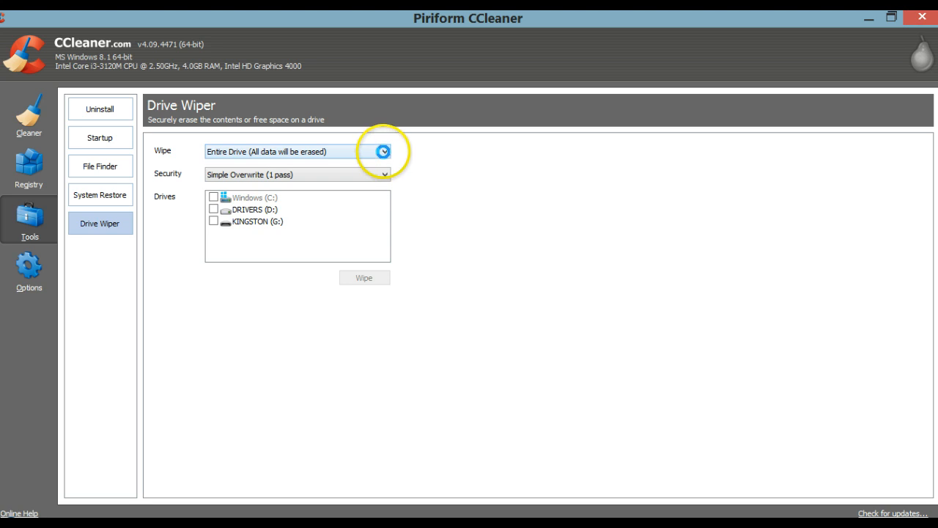
{"action": "left_click", "coordinate": [382, 151]}
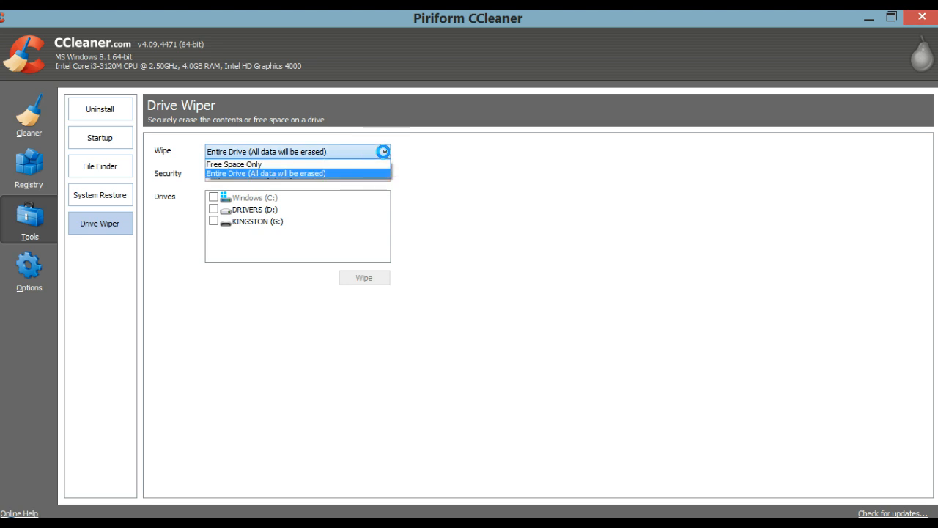
{"action": "left_click", "coordinate": [293, 163]}
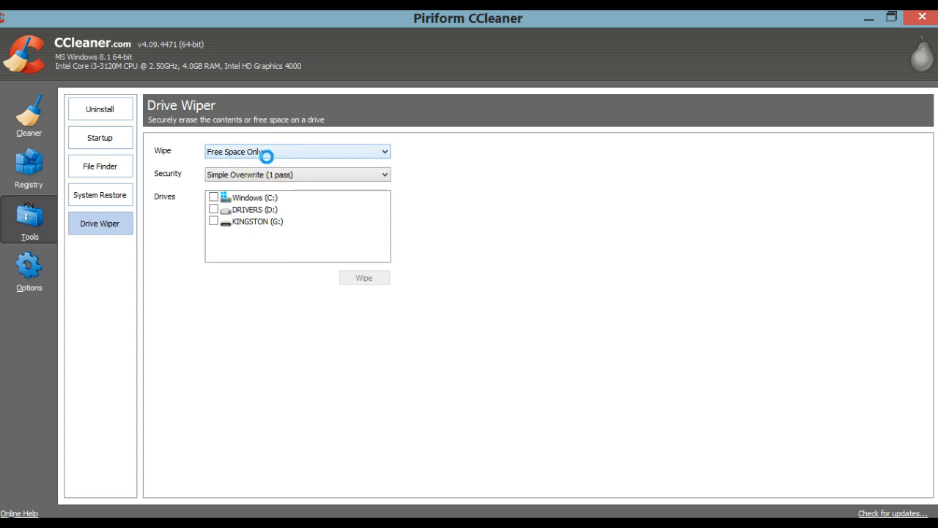
- Uninstall FJ Camera from the list of installed programs, confirming its complete removal and finishing the uninstall wizard
{"action": "left_click", "coordinate": [101, 109]}
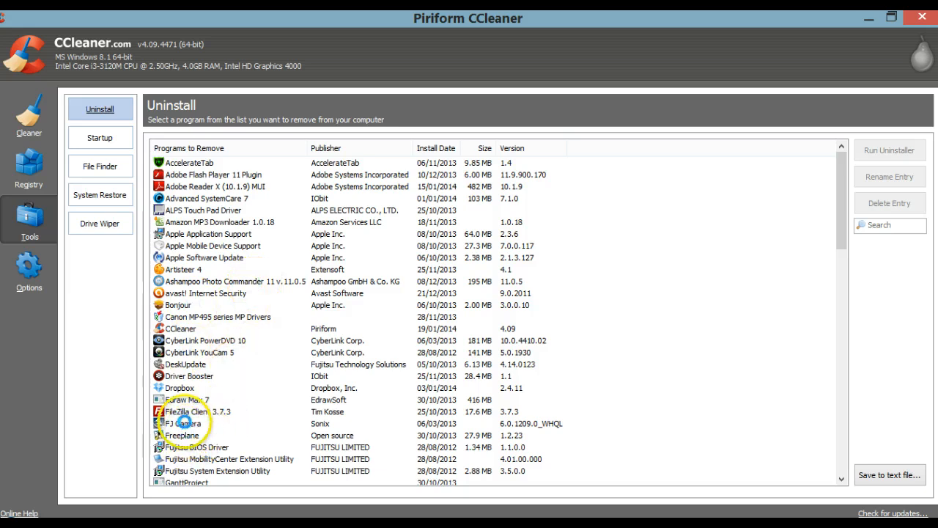
{"action": "left_click", "coordinate": [184, 423]}
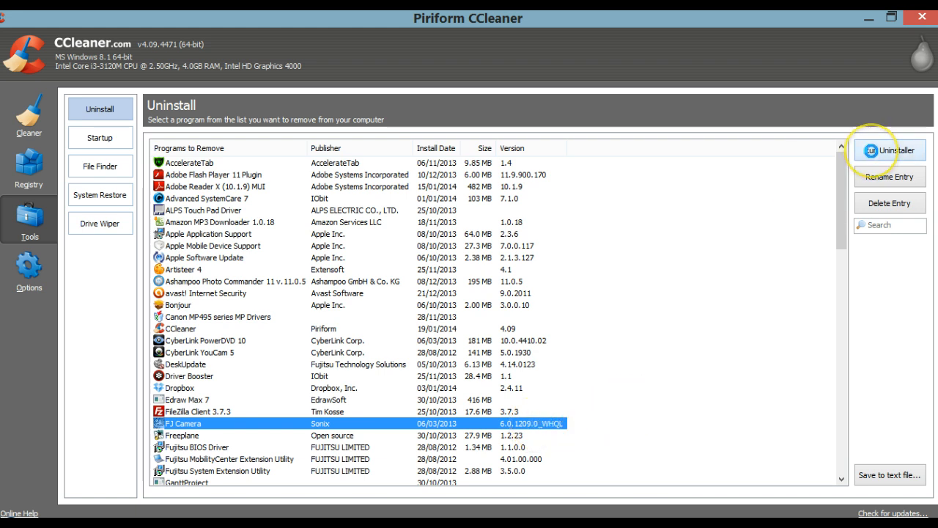
{"action": "left_click", "coordinate": [873, 150]}
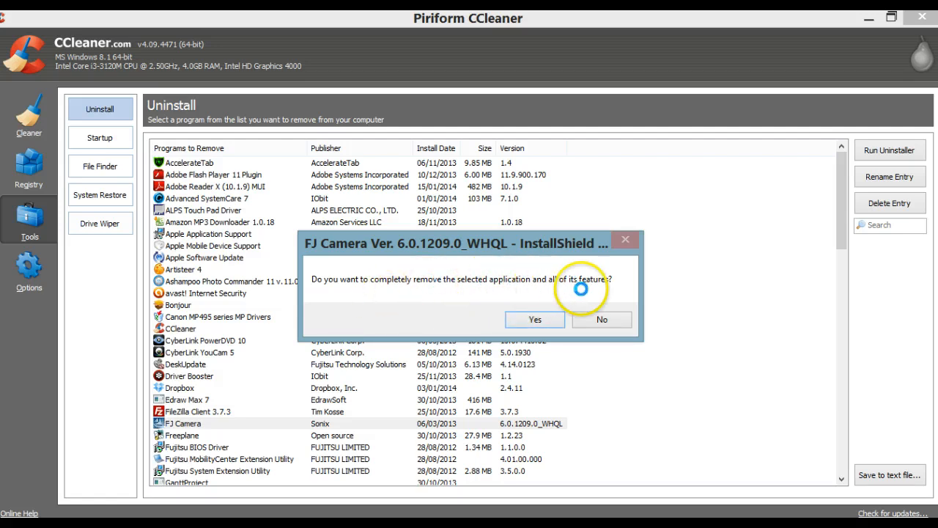
{"action": "left_click", "coordinate": [519, 320]}
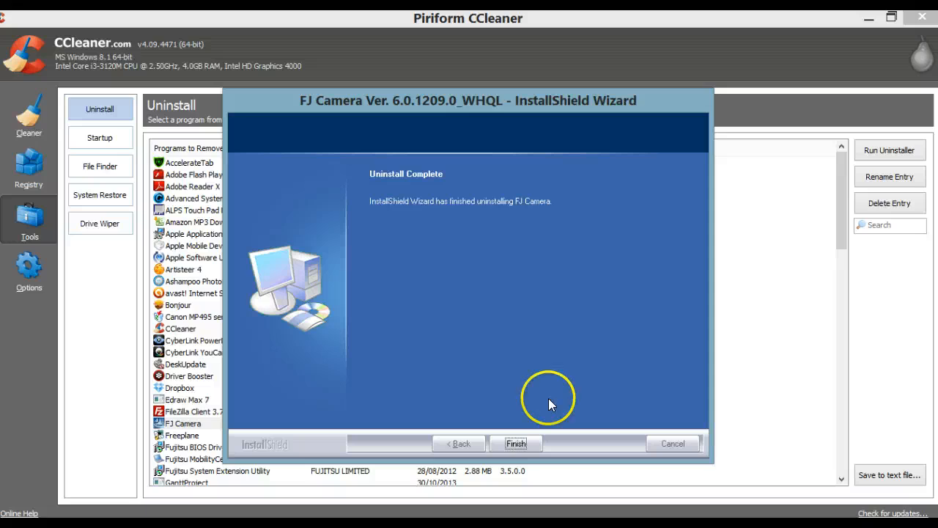
{"action": "left_click", "coordinate": [516, 444]}
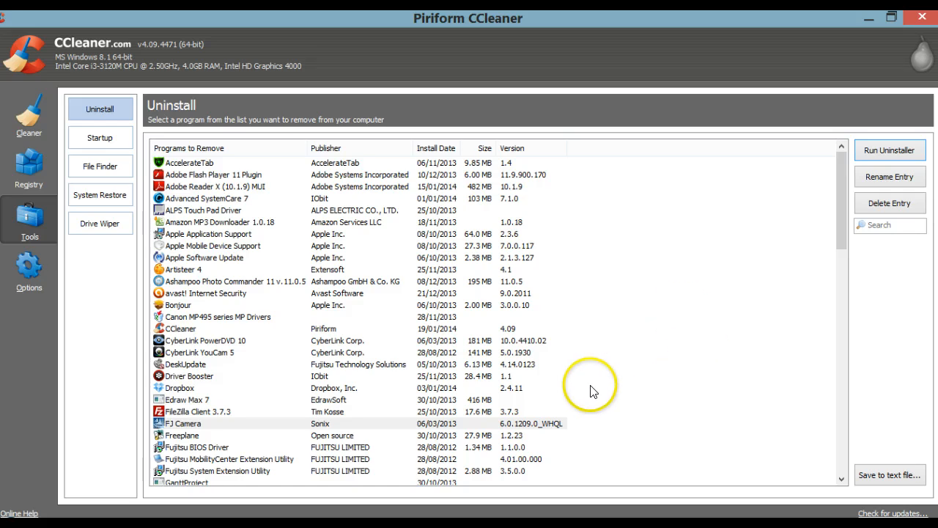
{"action": "left_click", "coordinate": [100, 111]}
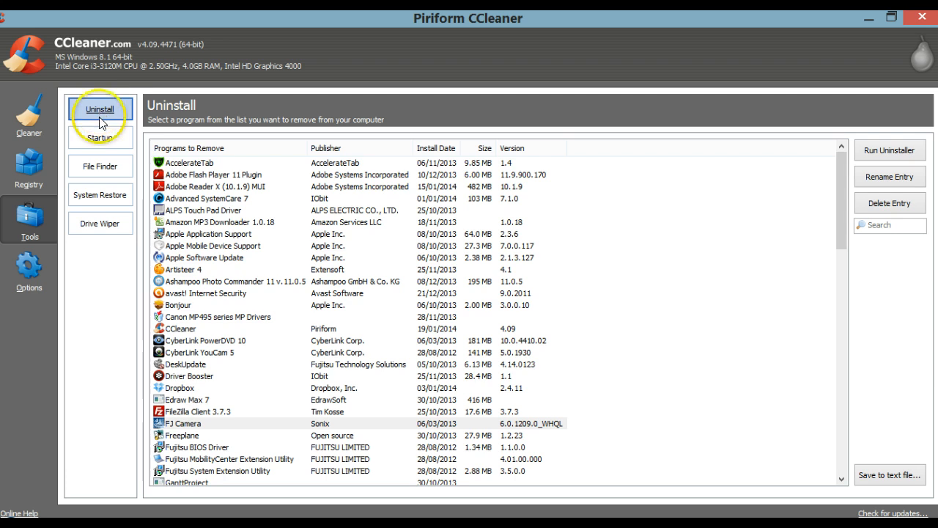
- Examine the startup entries for Windows, Internet Explorer, Firefox and Google Chrome, plus the scheduled tasks
{"action": "left_click", "coordinate": [100, 136]}
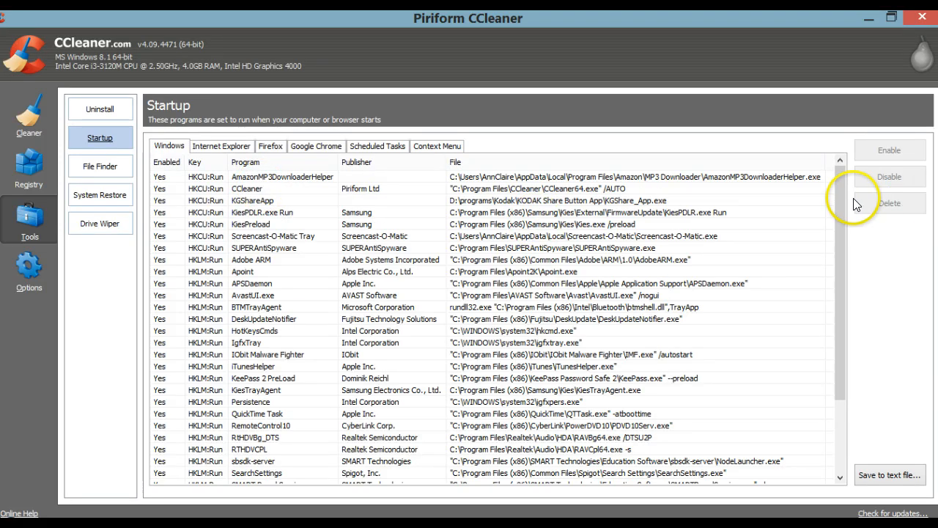
{"action": "left_click_drag", "start_coordinate": [840, 191], "coordinate": [842, 293]}
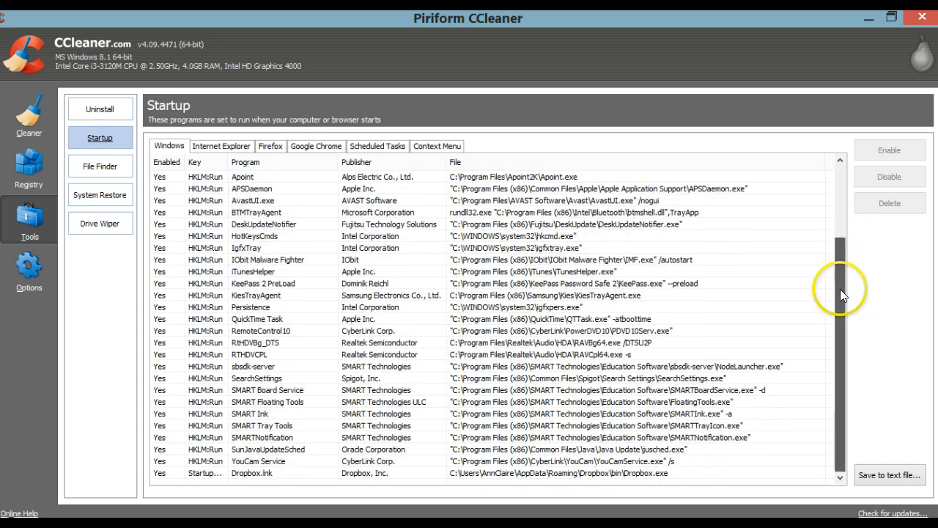
{"action": "left_click_drag", "start_coordinate": [839, 284], "coordinate": [831, 176]}
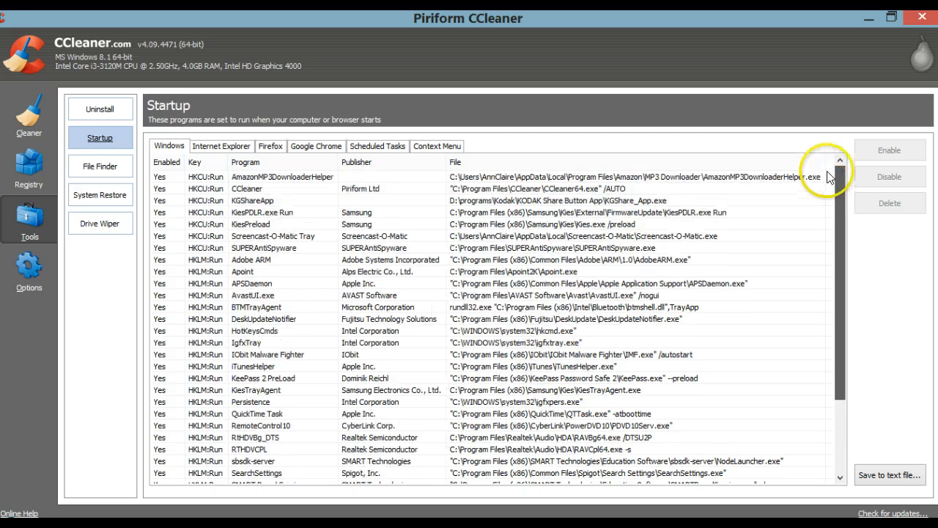
{"action": "left_click", "coordinate": [223, 151]}
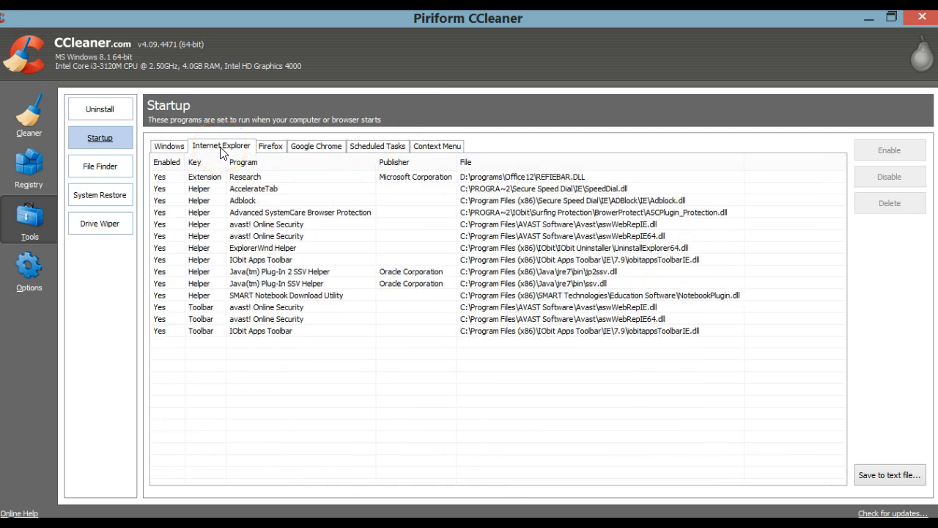
{"action": "left_click", "coordinate": [271, 149]}
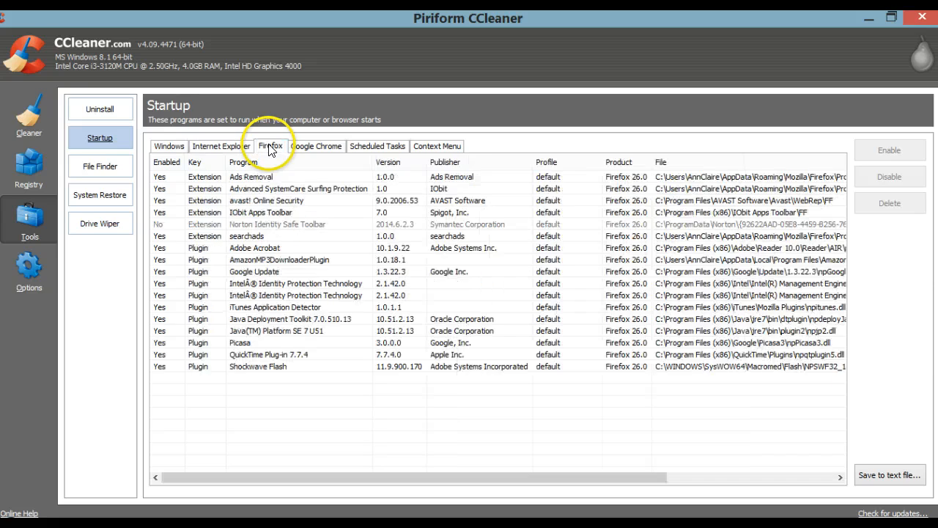
{"action": "left_click", "coordinate": [323, 148]}
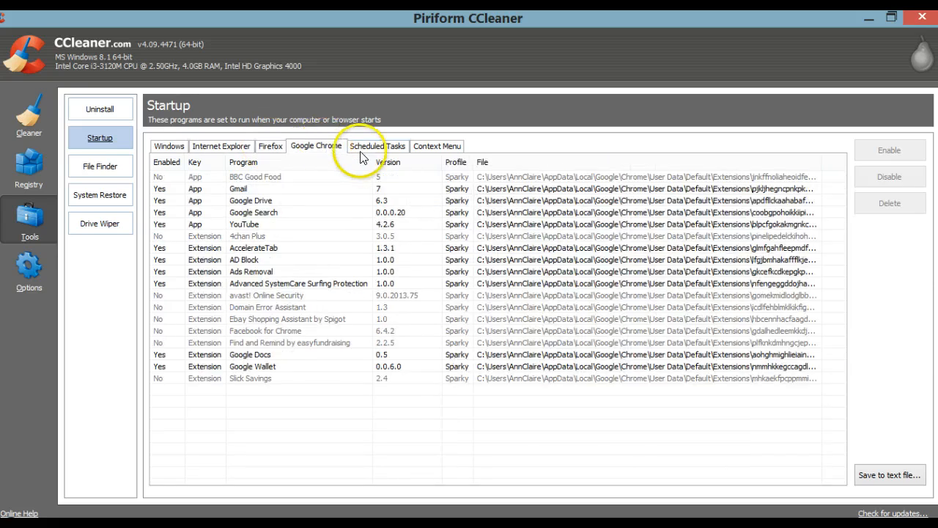
{"action": "left_click", "coordinate": [370, 148]}
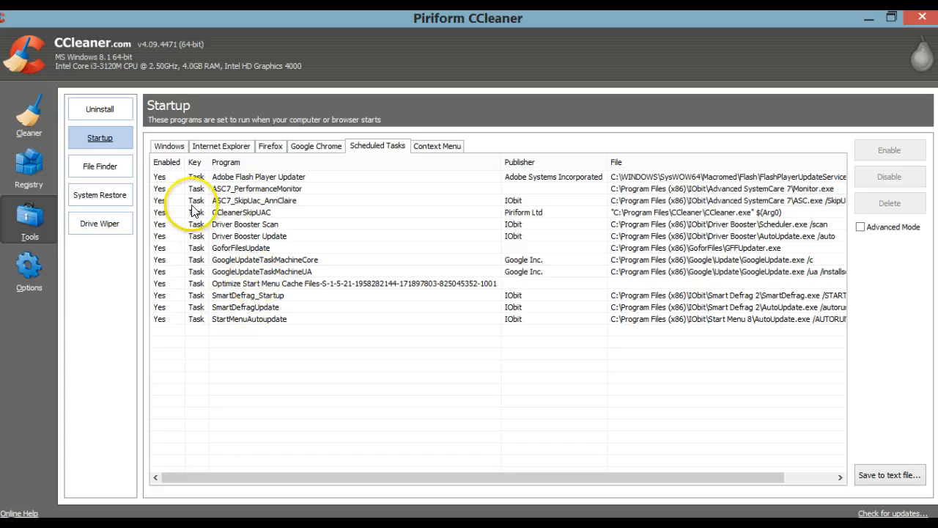
{"action": "left_click", "coordinate": [95, 141]}
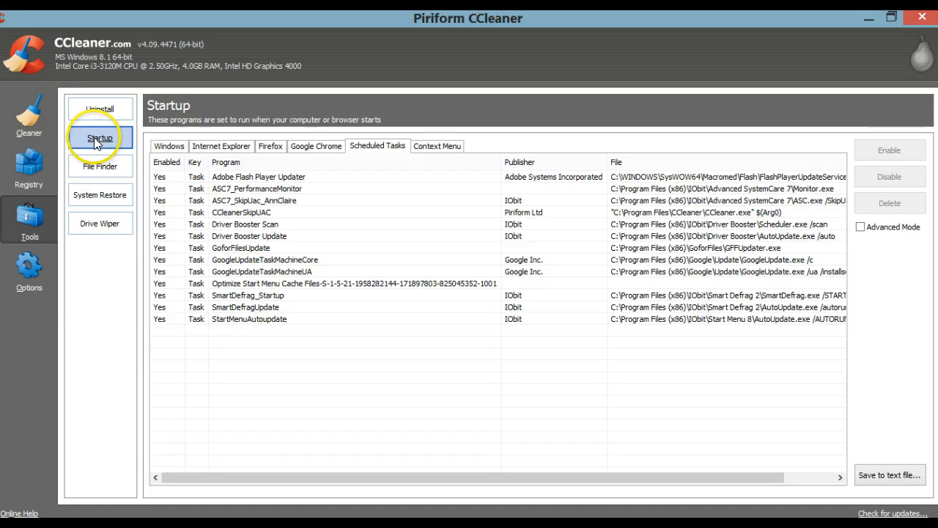
- Disable AmazonMP3DownloaderHelper in the Windows startup programs
{"action": "left_click", "coordinate": [175, 146]}
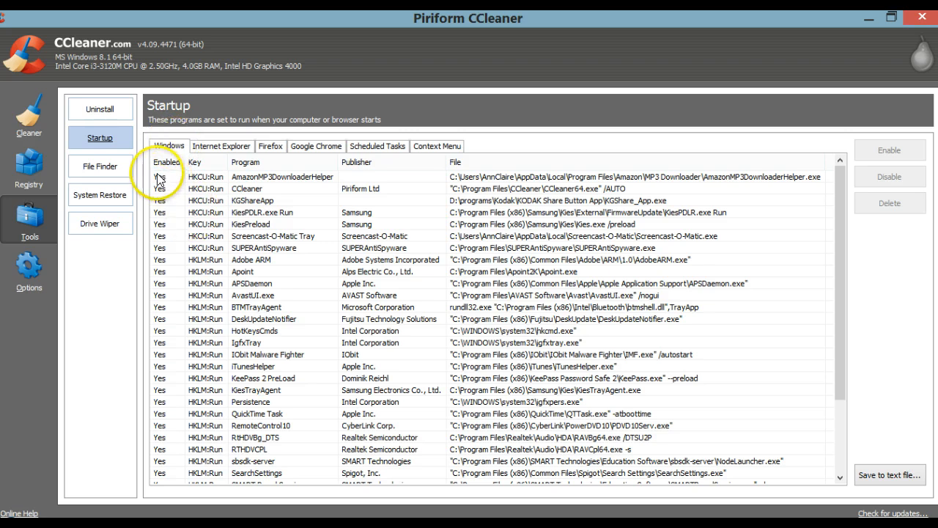
{"action": "left_click", "coordinate": [294, 179]}
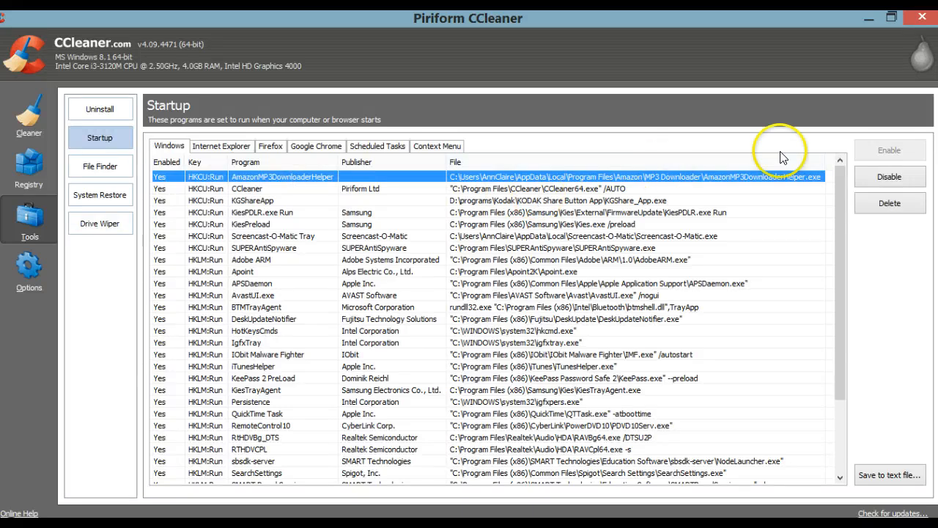
{"action": "left_click", "coordinate": [889, 179]}
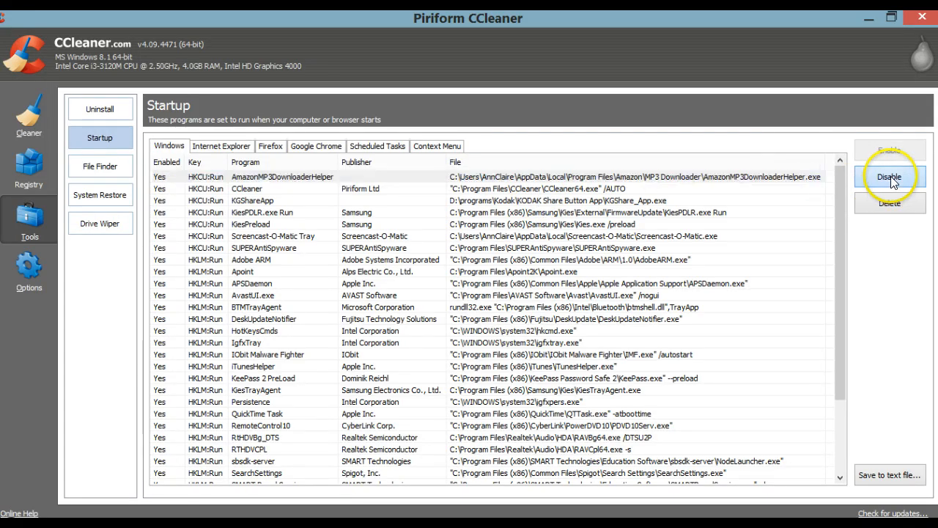
- Disable the Samsung entries KiesPDLR.exe Run and KiesPreload in the Windows startup programs
{"action": "left_click", "coordinate": [248, 212]}
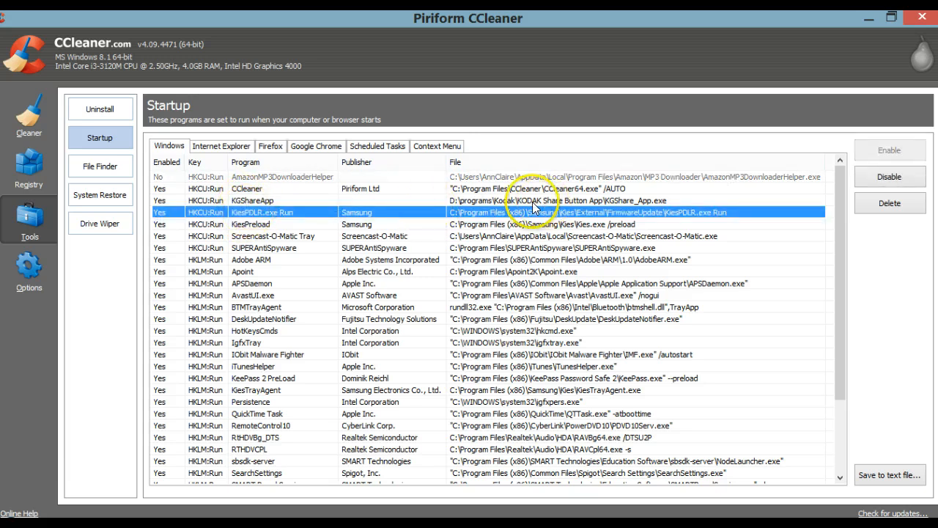
{"action": "left_click", "coordinate": [892, 177]}
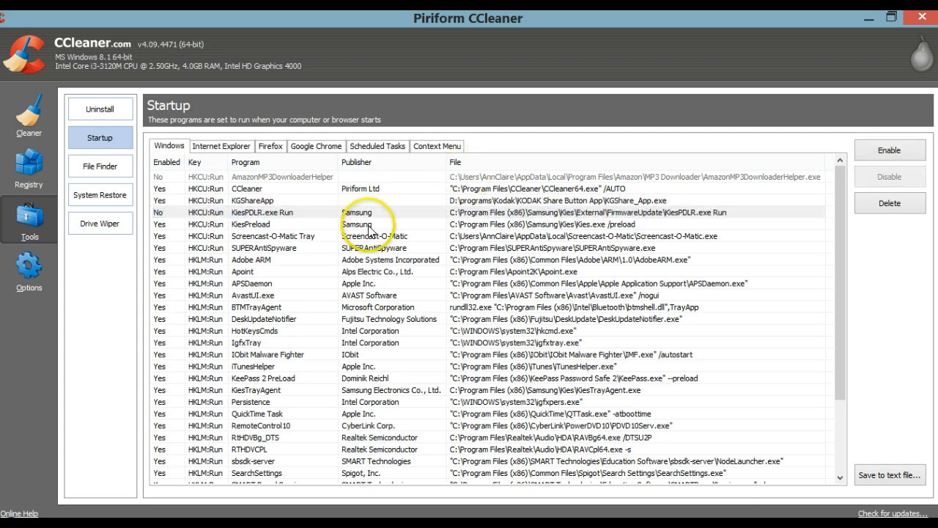
{"action": "left_click", "coordinate": [368, 228]}
{"action": "left_click", "coordinate": [867, 179]}
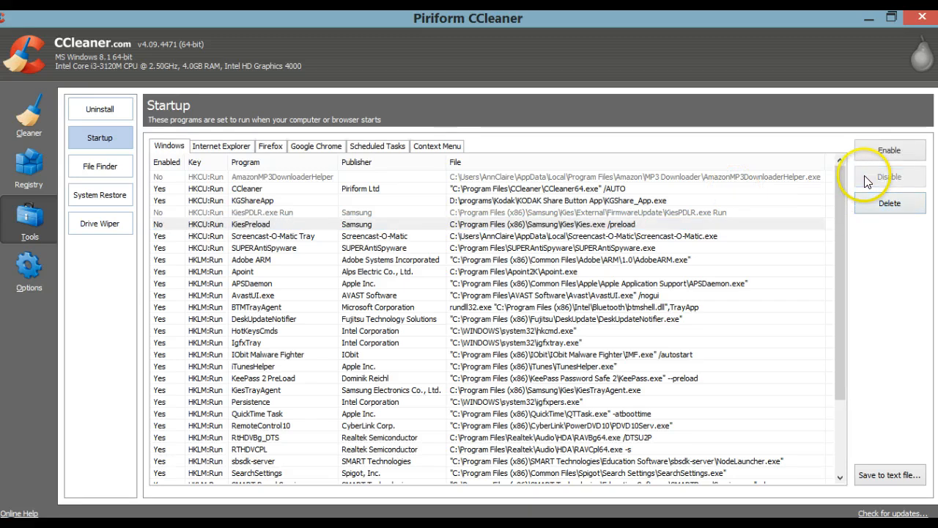
- Disable the Screencast-O-Matic Tray and Adobe ARM entries in the Windows startup programs
{"action": "left_click", "coordinate": [272, 236]}
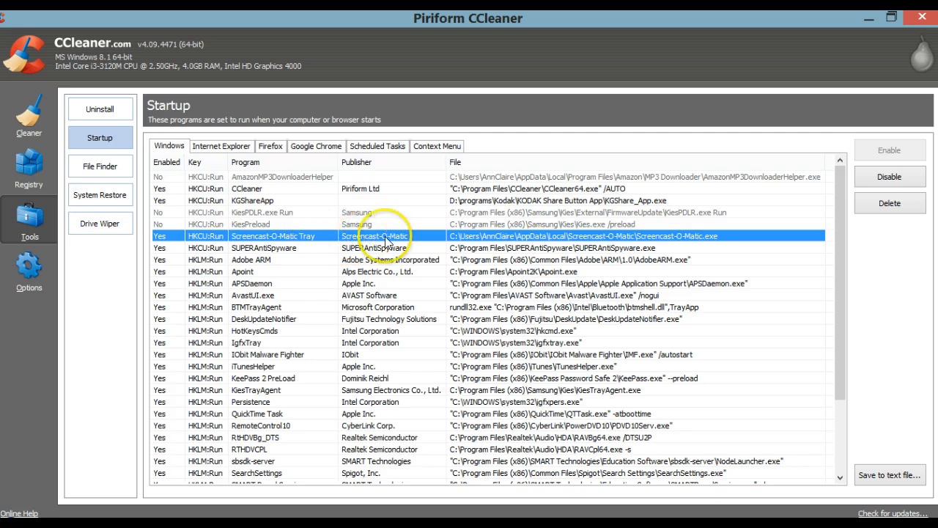
{"action": "left_click", "coordinate": [888, 177]}
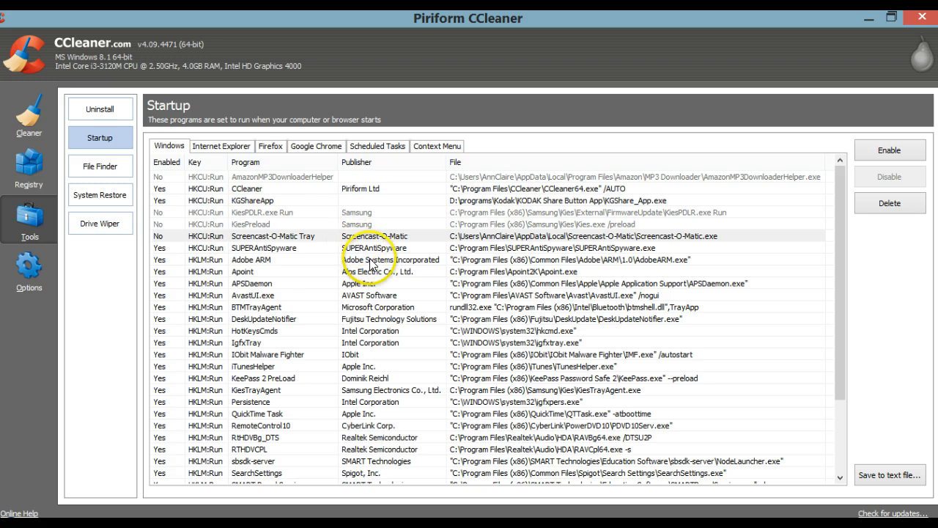
{"action": "left_click", "coordinate": [371, 261]}
{"action": "left_click", "coordinate": [889, 176]}
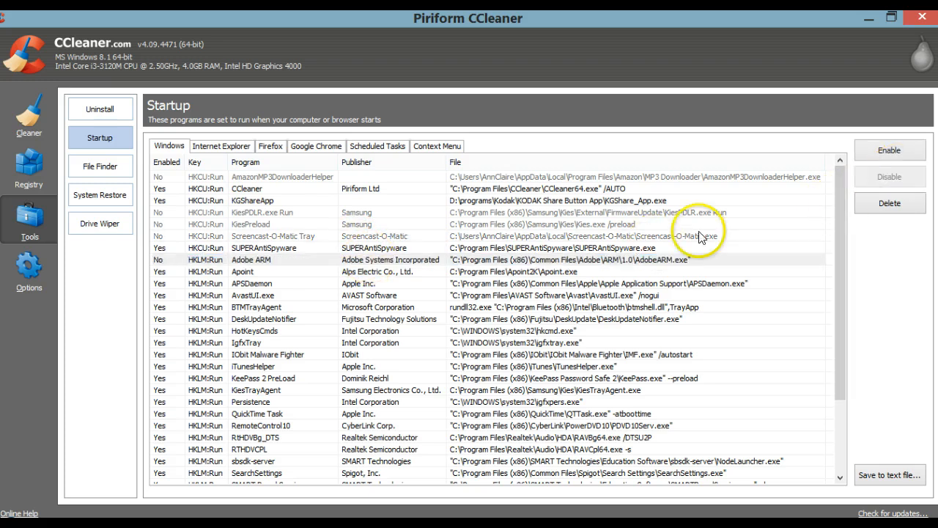
- Disable the Apoint and APSDaemon entries in the Windows startup programs
{"action": "left_click", "coordinate": [391, 271]}
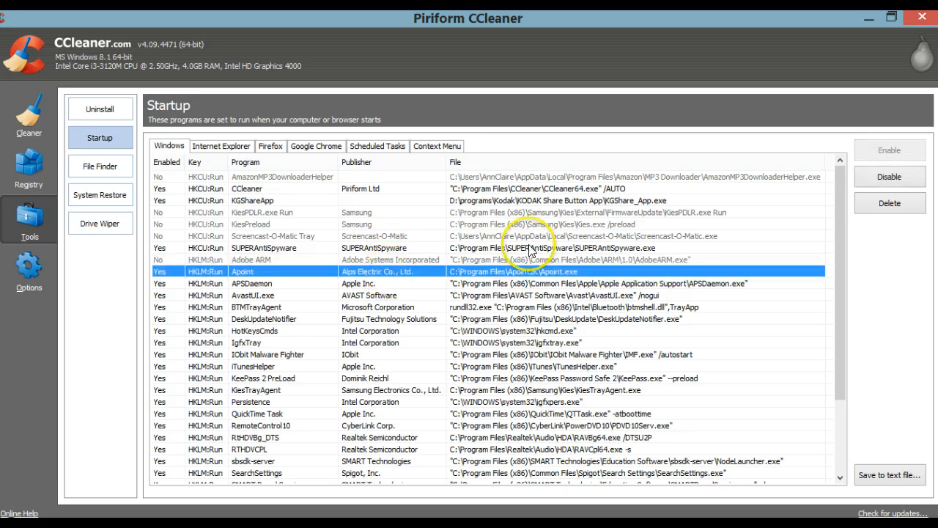
{"action": "left_click", "coordinate": [889, 176]}
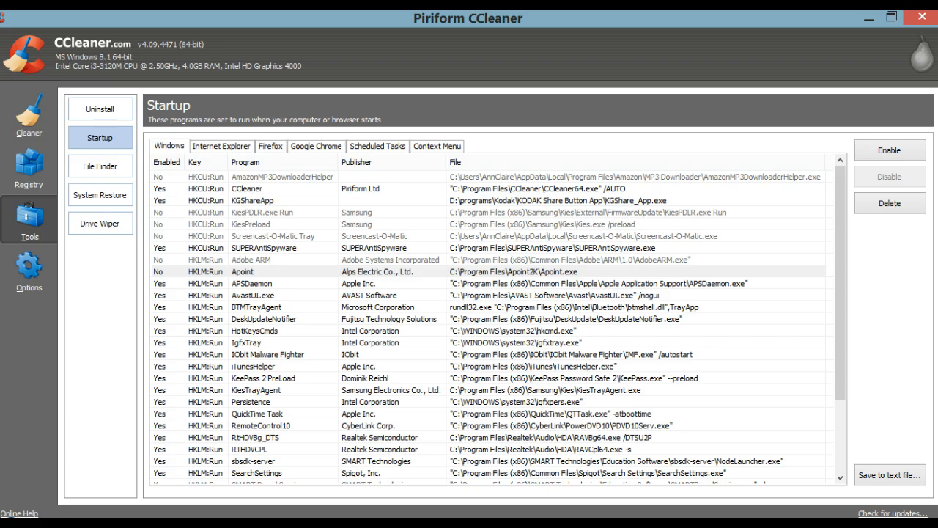
{"action": "left_click", "coordinate": [391, 271]}
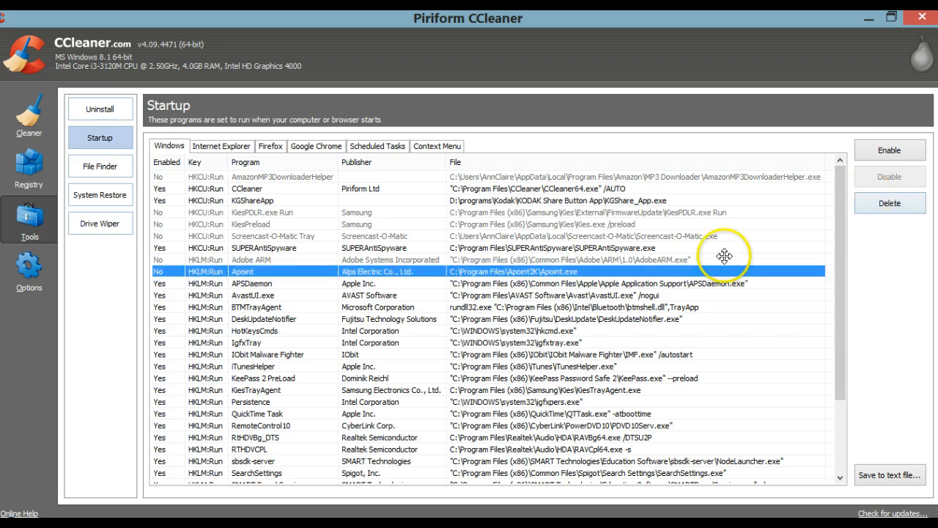
{"action": "left_click", "coordinate": [359, 283]}
{"action": "left_click", "coordinate": [911, 176]}
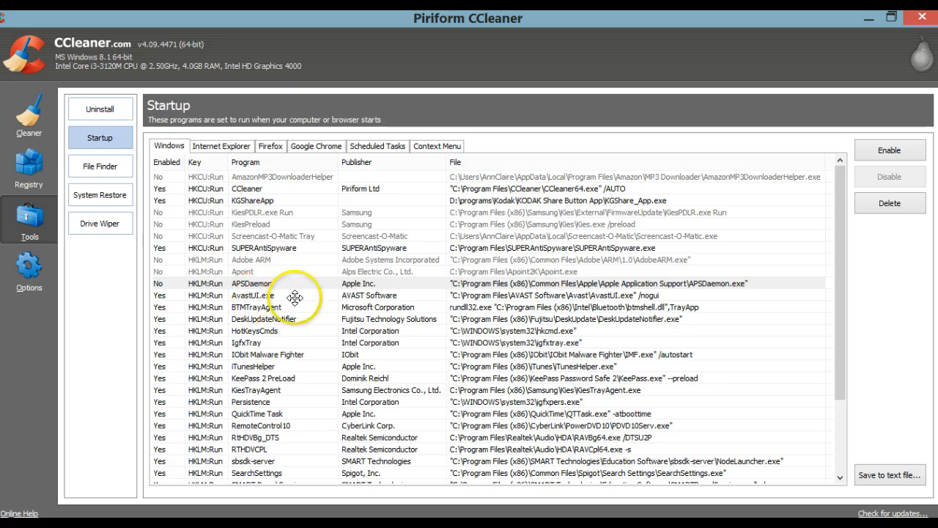
- Disable the HotKeysCmds and iTunesHelper entries in the Windows startup programs
{"action": "left_click", "coordinate": [269, 331]}
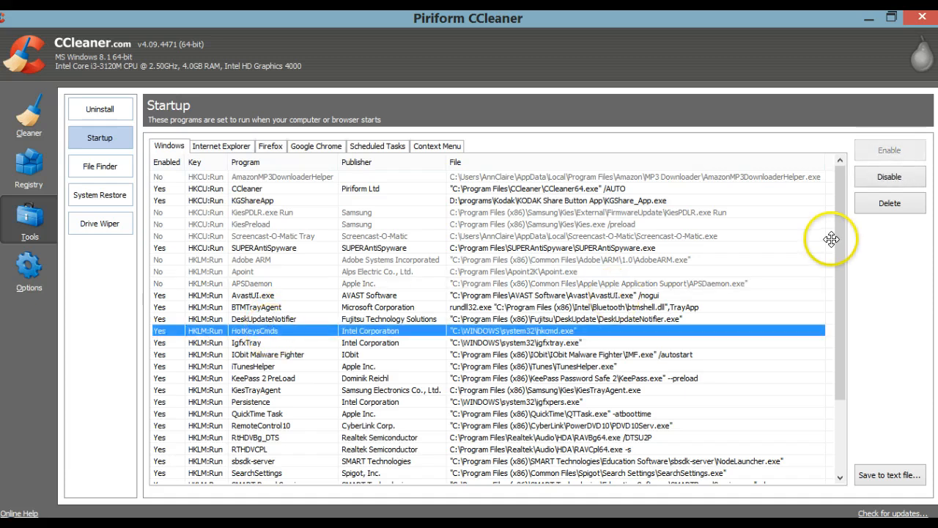
{"action": "left_click", "coordinate": [889, 176]}
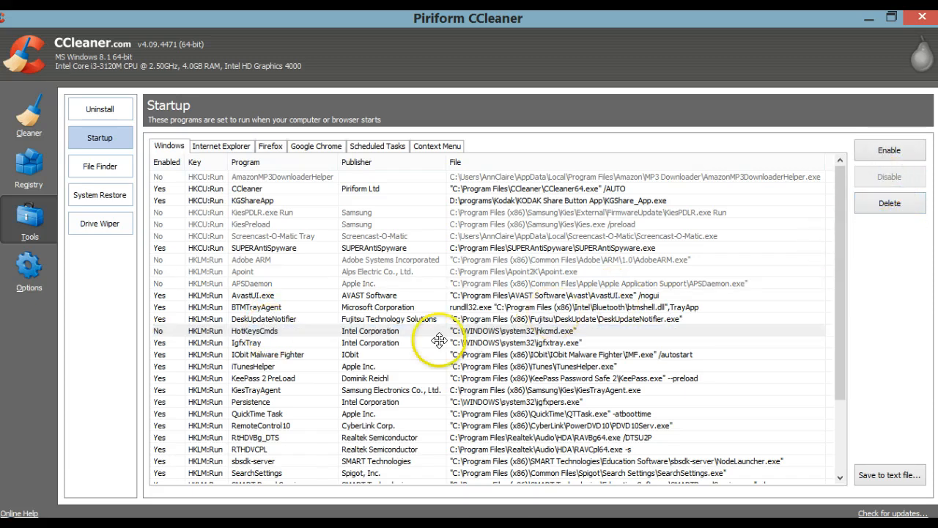
{"action": "left_click", "coordinate": [350, 369]}
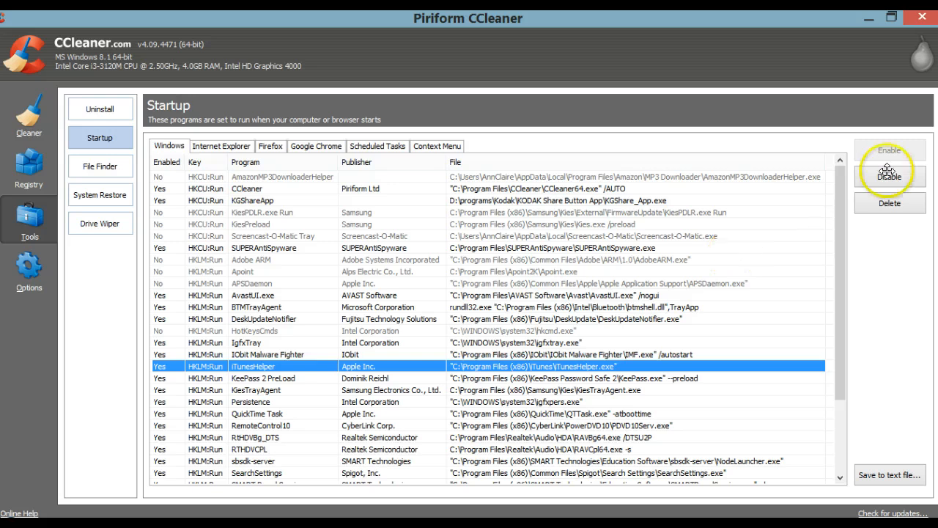
{"action": "left_click", "coordinate": [889, 176]}
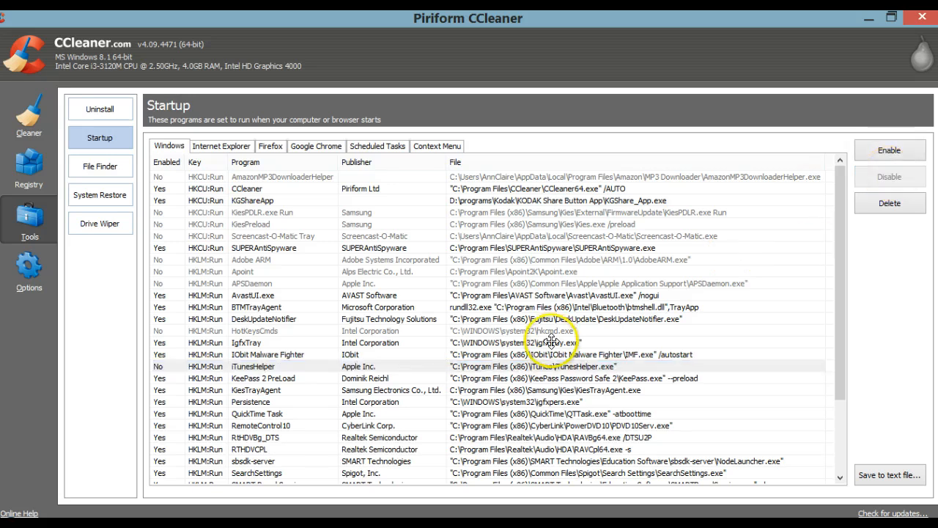
- Disable the KeePass 2 PreLoad and KiesTrayAgent entries in the Windows startup programs
{"action": "left_click", "coordinate": [374, 378]}
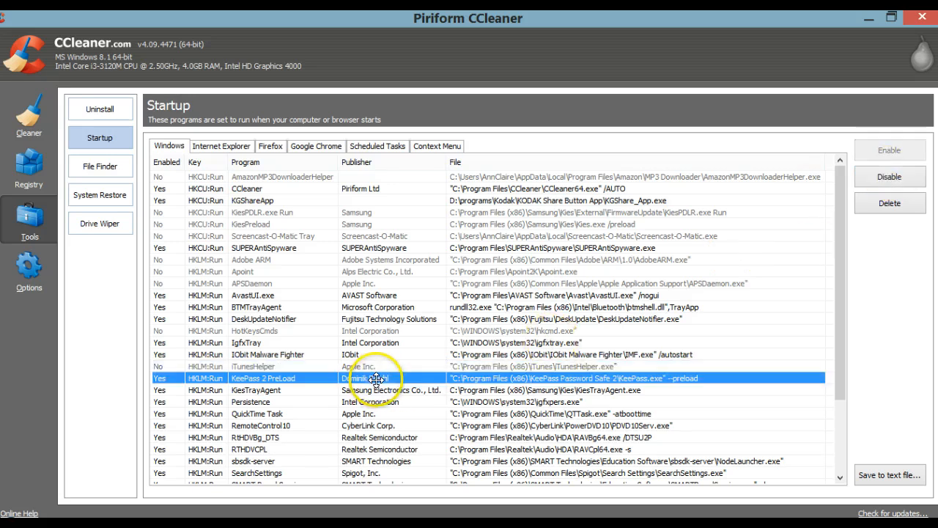
{"action": "left_click", "coordinate": [889, 176]}
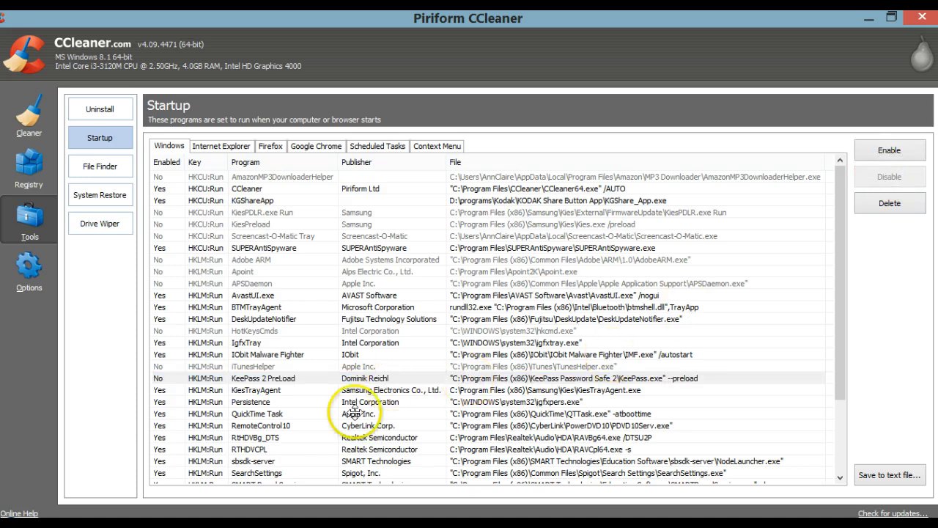
{"action": "left_click", "coordinate": [374, 389]}
{"action": "left_click", "coordinate": [898, 178]}
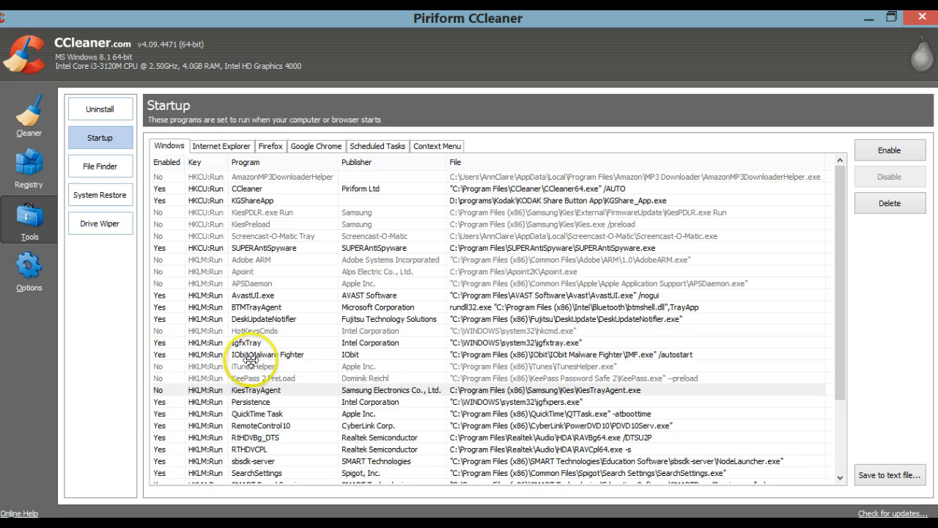
{"action": "left_click", "coordinate": [409, 387]}
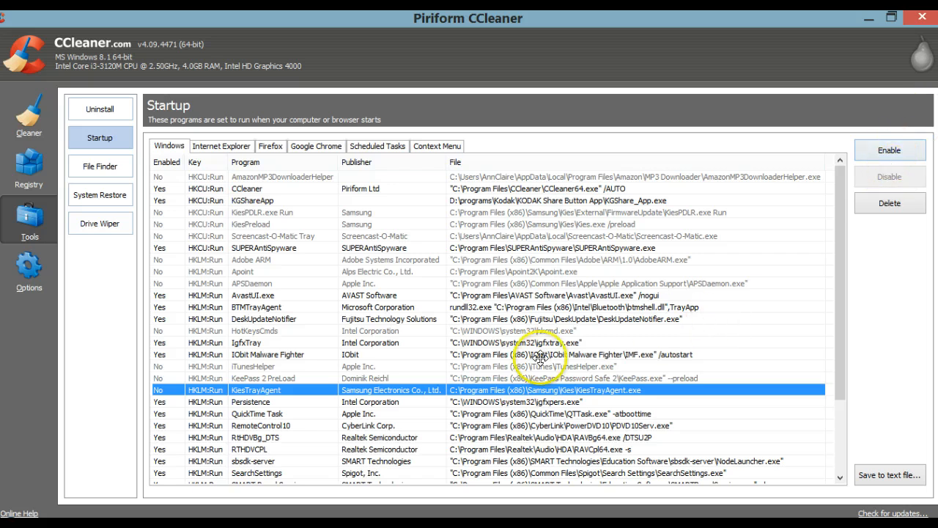
- Disable the QuickTime Task and CyberLink RemoteControl10 entries in the Windows startup programs
{"action": "left_click", "coordinate": [522, 402]}
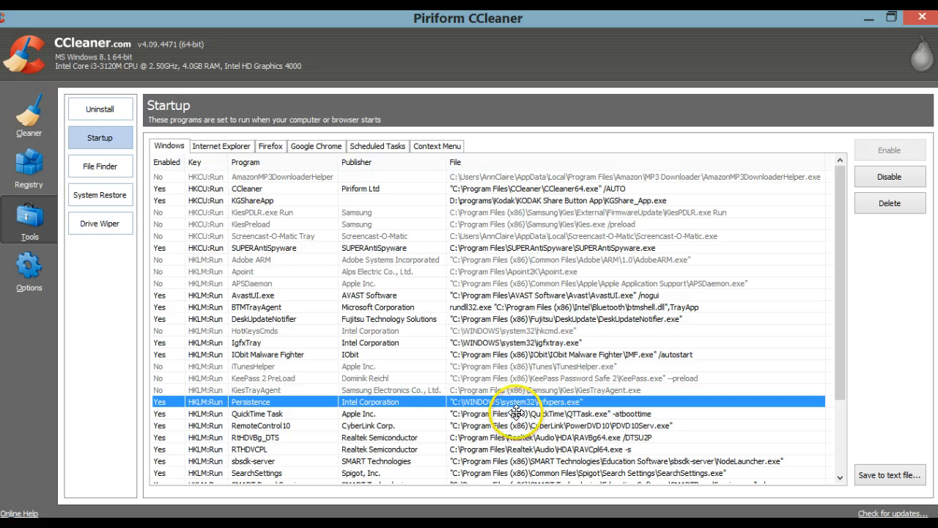
{"action": "left_click", "coordinate": [517, 413]}
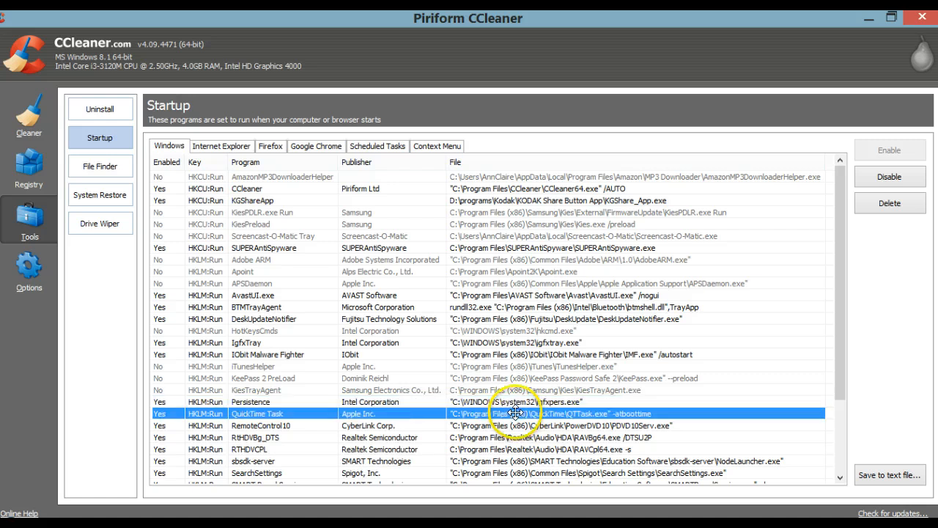
{"action": "left_click", "coordinate": [889, 177]}
{"action": "left_click", "coordinate": [521, 449]}
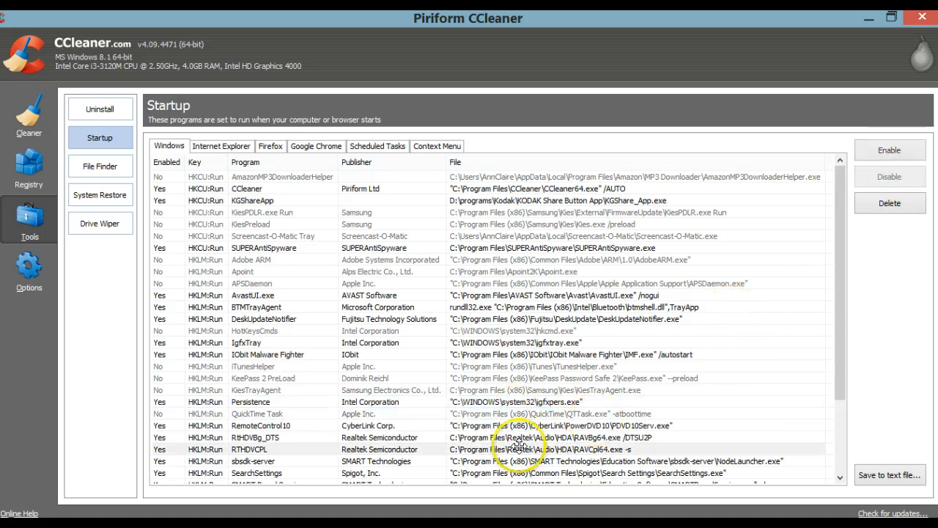
{"action": "left_click", "coordinate": [513, 425]}
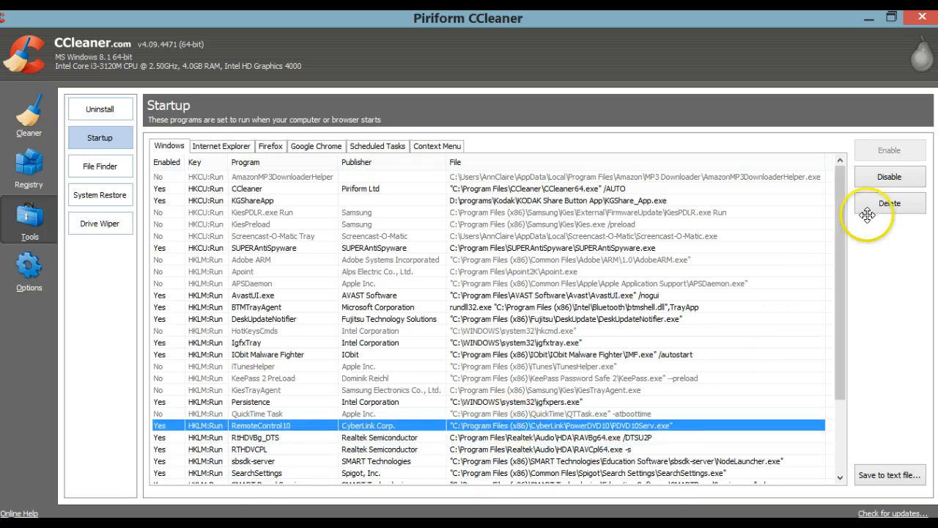
{"action": "left_click", "coordinate": [889, 177]}
- Disable the two Realtek Semiconductor startup entries, RtHDVBg_DTS and RTHDVCPL
{"action": "left_click_drag", "start_coordinate": [840, 367], "coordinate": [841, 439]}
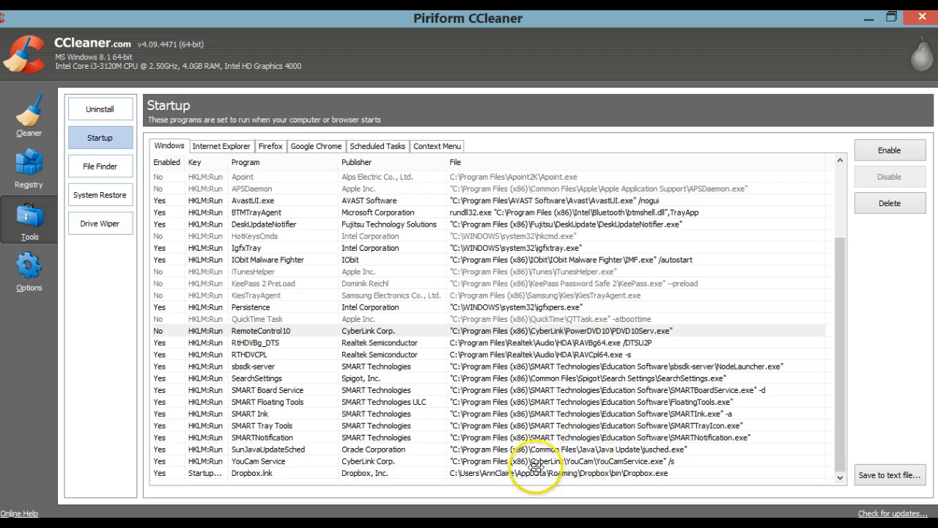
{"action": "left_click", "coordinate": [368, 330]}
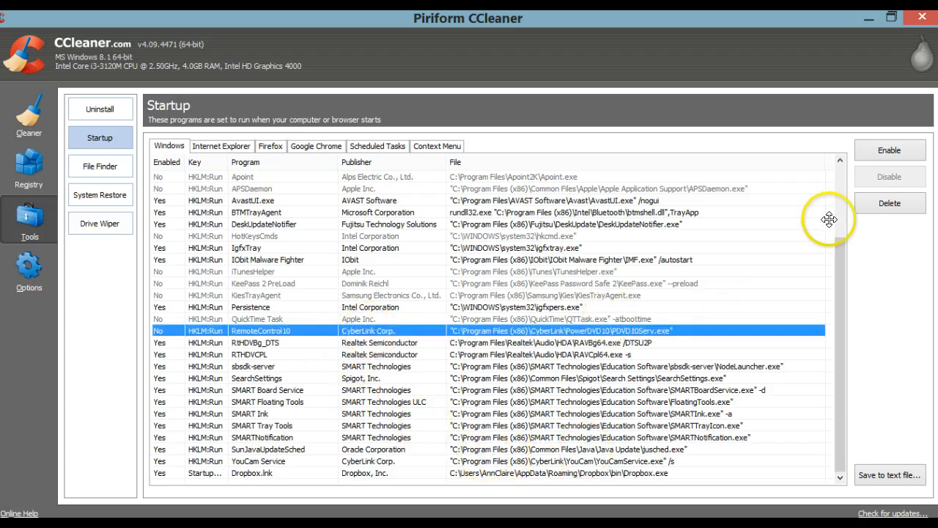
{"action": "left_click", "coordinate": [536, 341]}
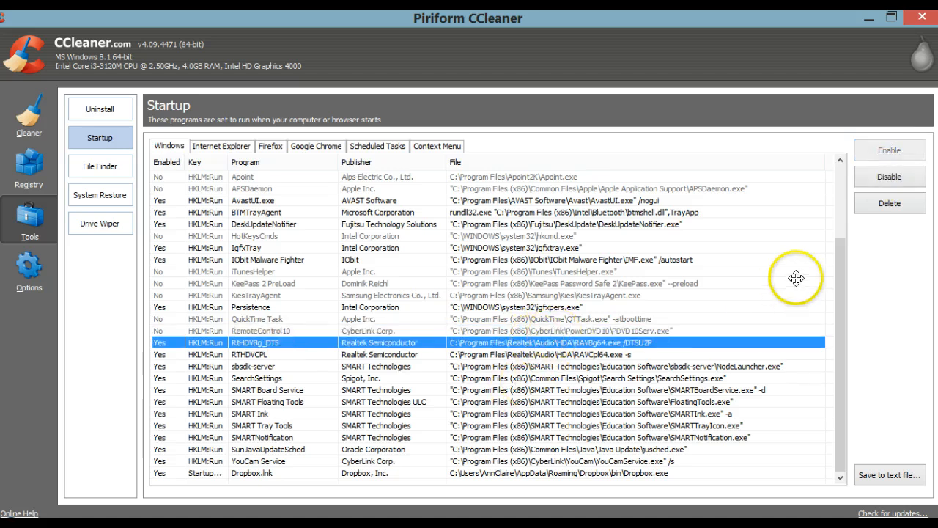
{"action": "left_click", "coordinate": [883, 177]}
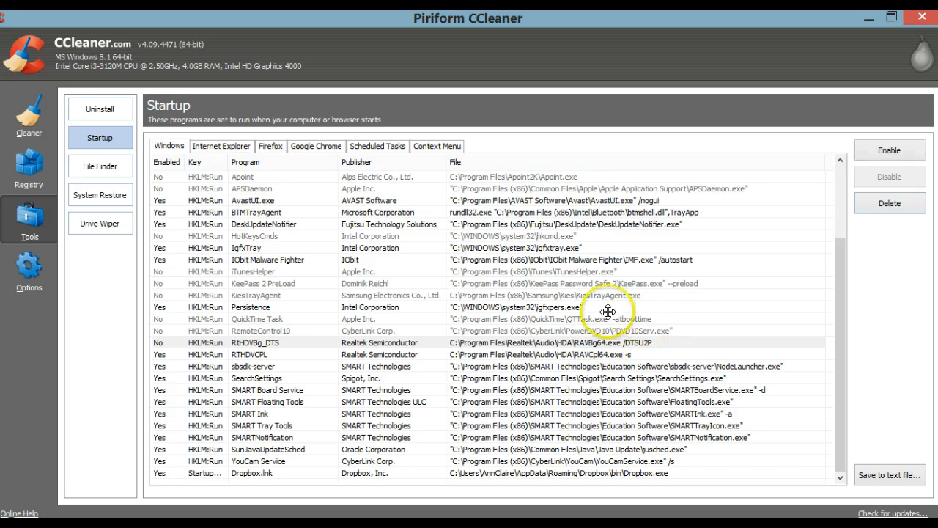
{"action": "left_click", "coordinate": [598, 354]}
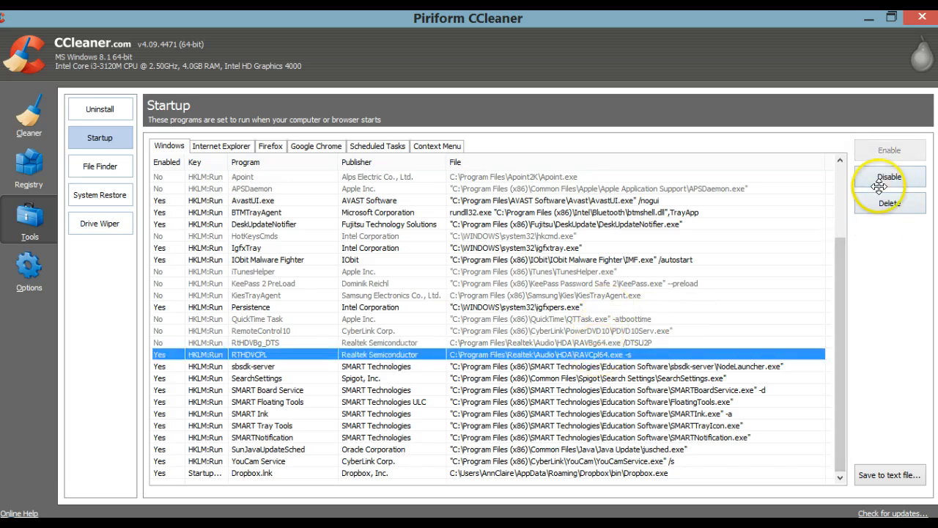
{"action": "left_click", "coordinate": [875, 176]}
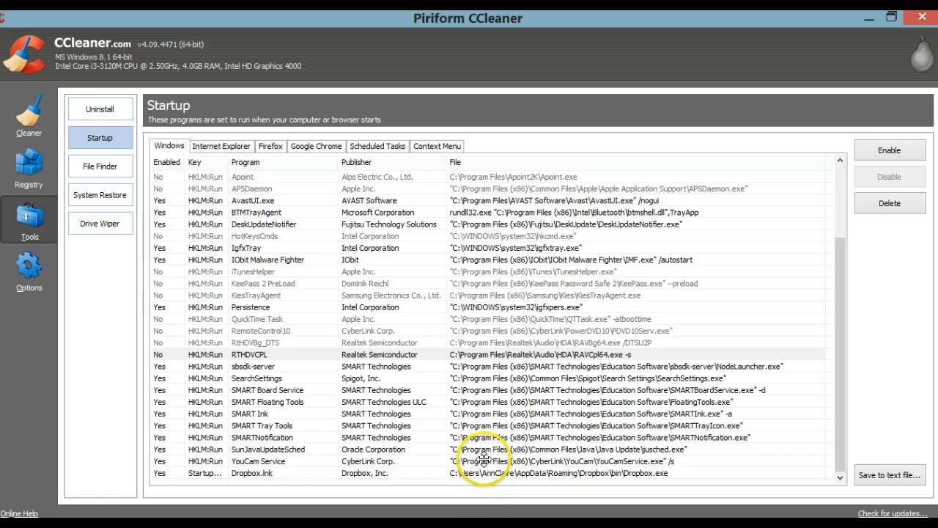
- Disable the YouCam Service and SunJavaUpdateSched entries in the Windows startup programs
{"action": "left_click", "coordinate": [483, 459]}
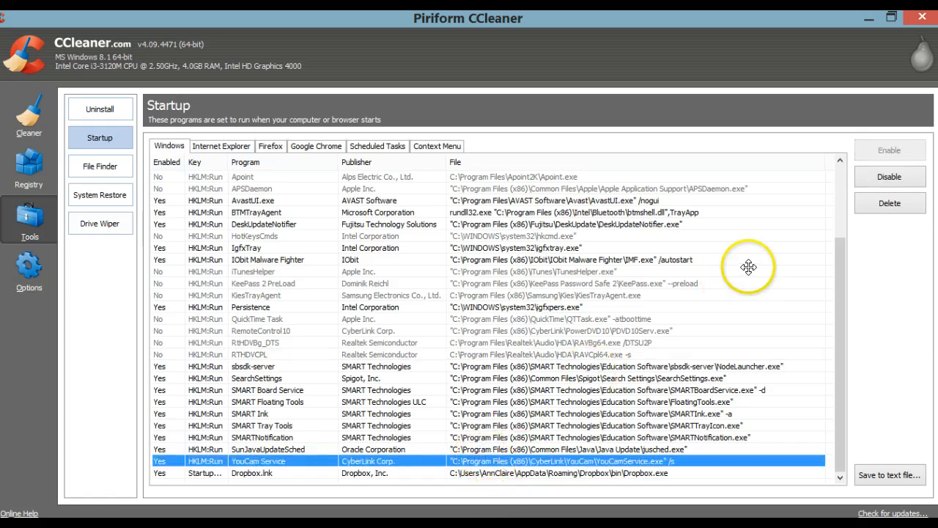
{"action": "left_click", "coordinate": [873, 176]}
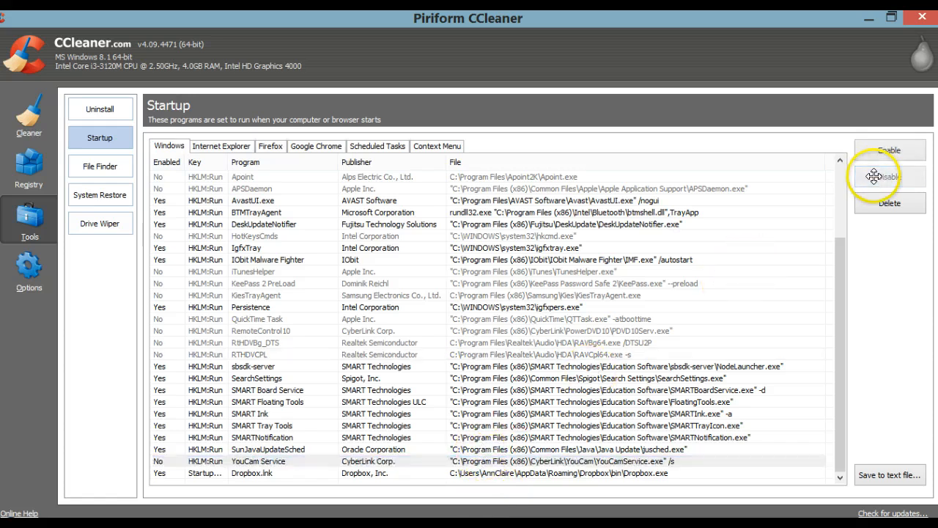
{"action": "left_click", "coordinate": [491, 448]}
{"action": "left_click", "coordinate": [889, 177]}
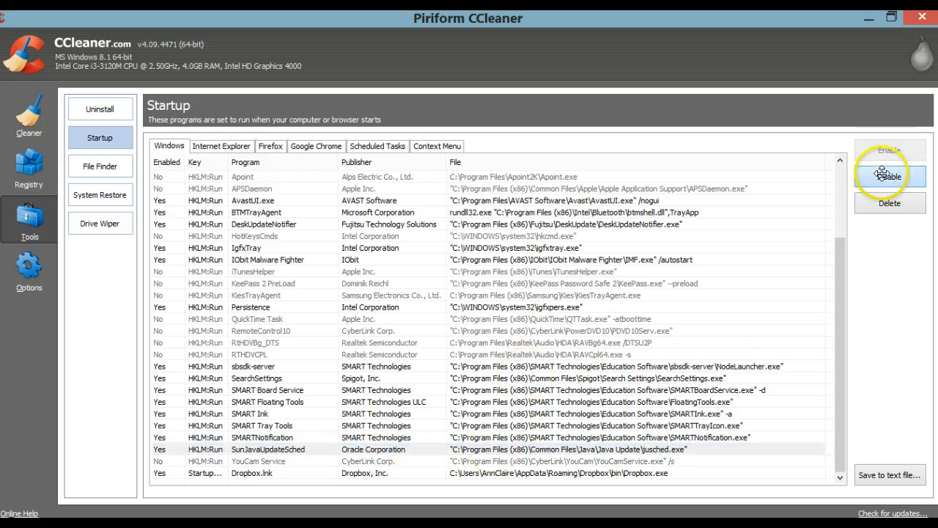
- Disable the SMARTNotification and SMART Tray Tools entries in the Windows startup programs
{"action": "left_click", "coordinate": [529, 434]}
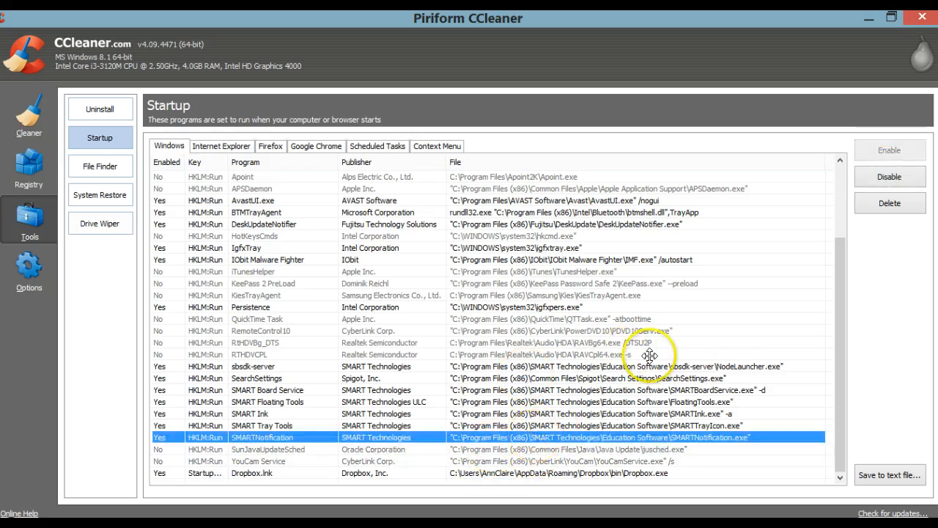
{"action": "left_click", "coordinate": [873, 177]}
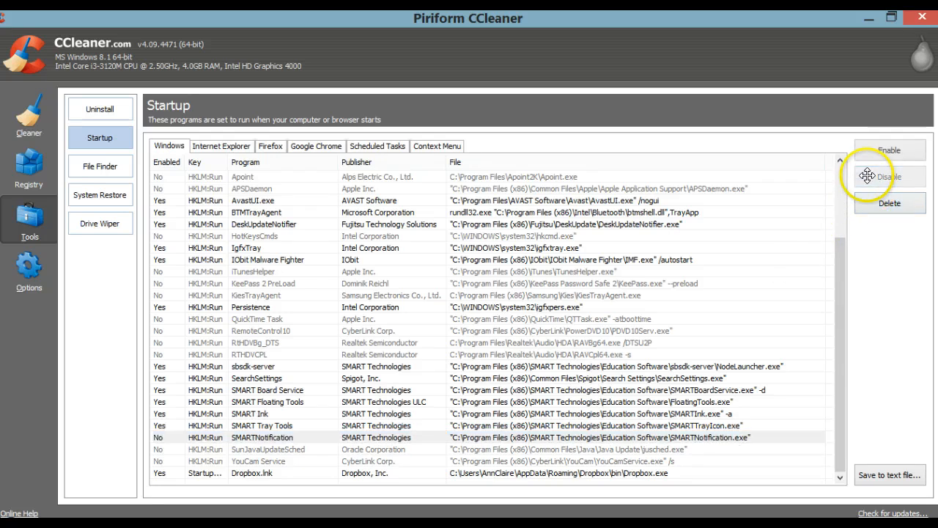
{"action": "left_click", "coordinate": [658, 426]}
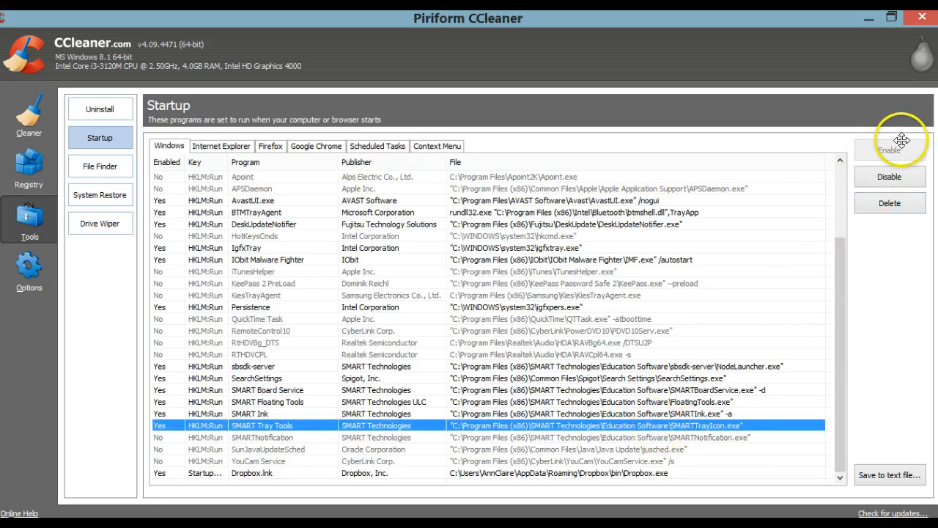
{"action": "left_click", "coordinate": [889, 177]}
{"action": "left_click", "coordinate": [662, 425]}
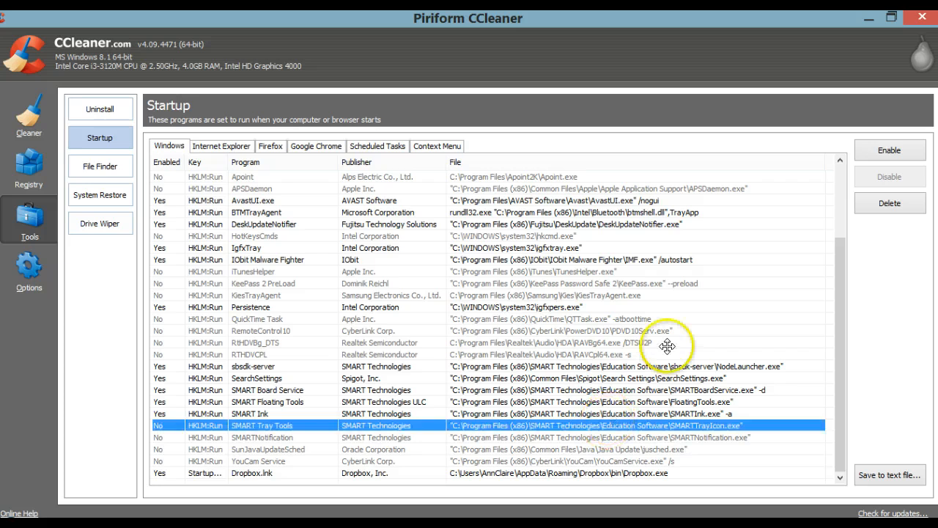
- Disable the SMART Ink, SMART Floating Tools and SMART Board Service entries in the Windows startup programs
{"action": "left_click", "coordinate": [640, 413]}
{"action": "left_click", "coordinate": [895, 177]}
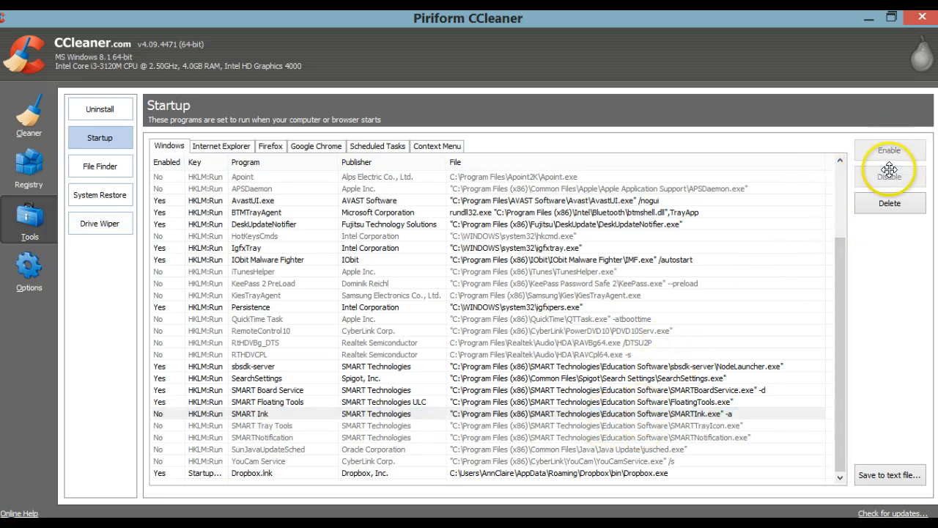
{"action": "left_click", "coordinate": [673, 414]}
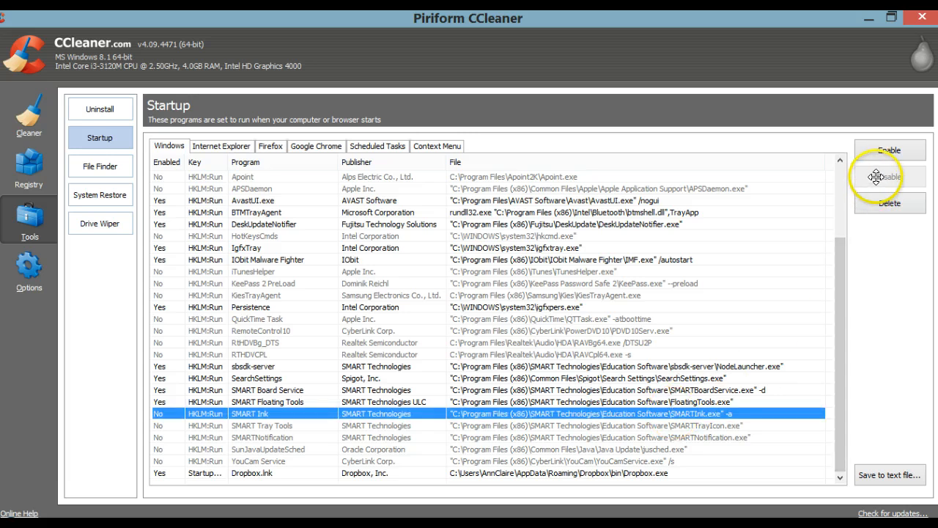
{"action": "left_click", "coordinate": [708, 402]}
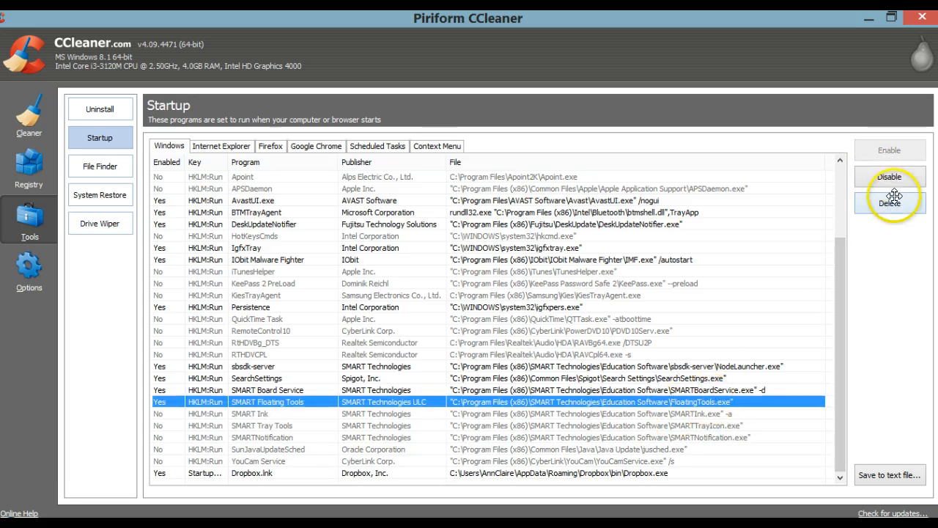
{"action": "left_click", "coordinate": [889, 177]}
{"action": "left_click", "coordinate": [737, 390]}
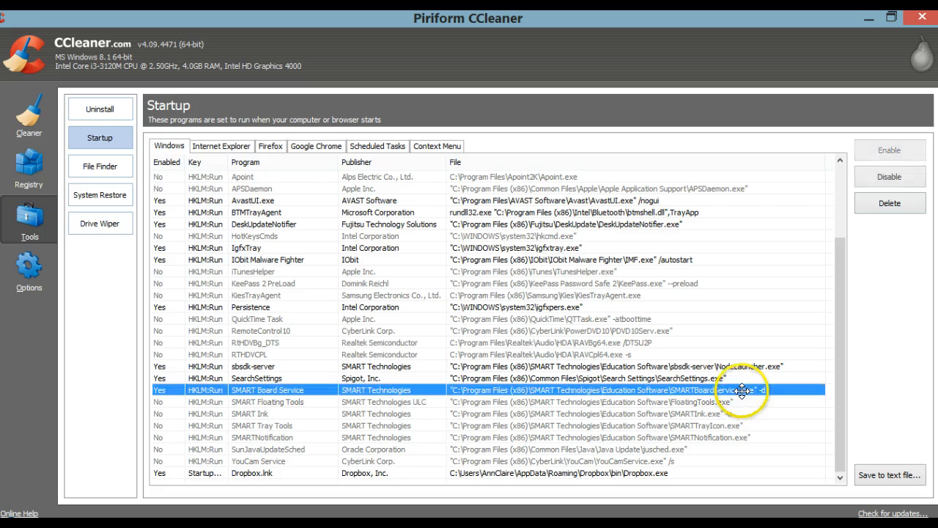
{"action": "left_click", "coordinate": [903, 175]}
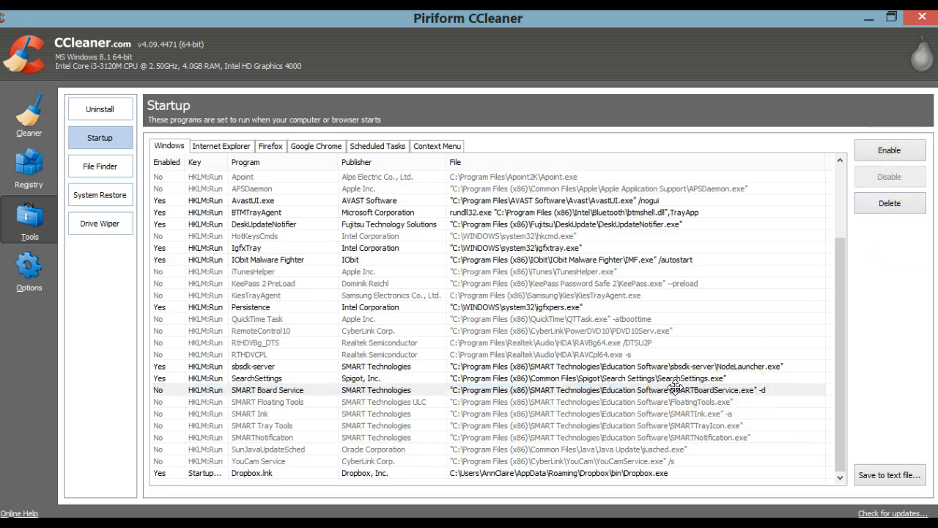
{"action": "left_click", "coordinate": [675, 389]}
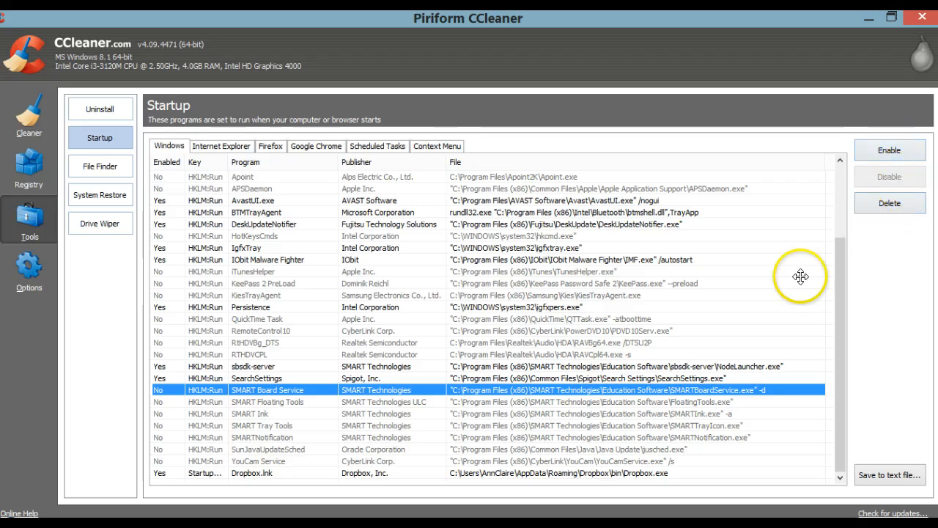
- Disable the SearchSettings and sbsdk-server entries in the Windows startup programs
{"action": "left_click", "coordinate": [717, 378]}
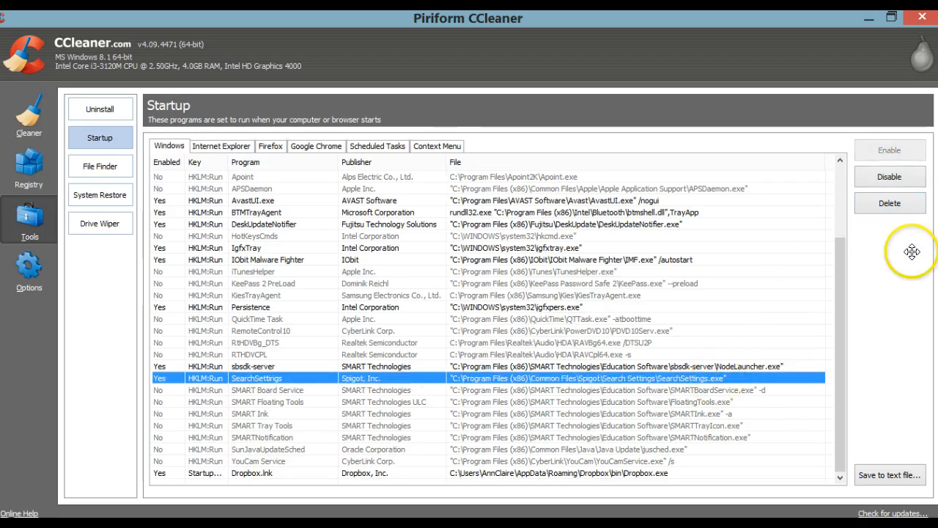
{"action": "left_click", "coordinate": [889, 176]}
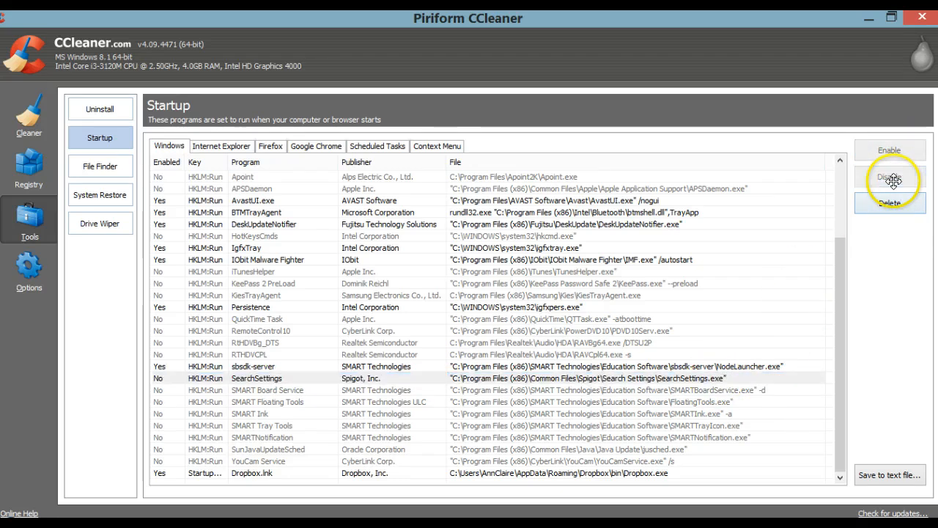
{"action": "left_click", "coordinate": [690, 365]}
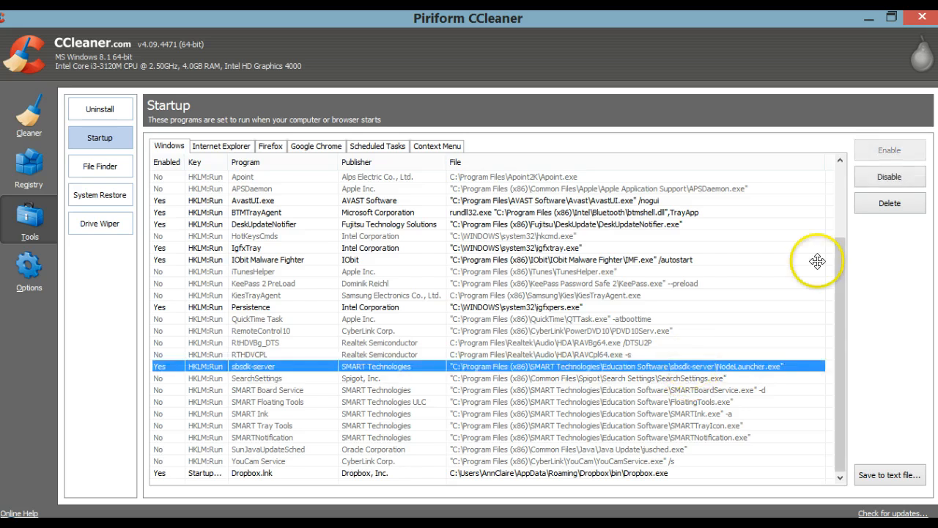
{"action": "left_click", "coordinate": [907, 171]}
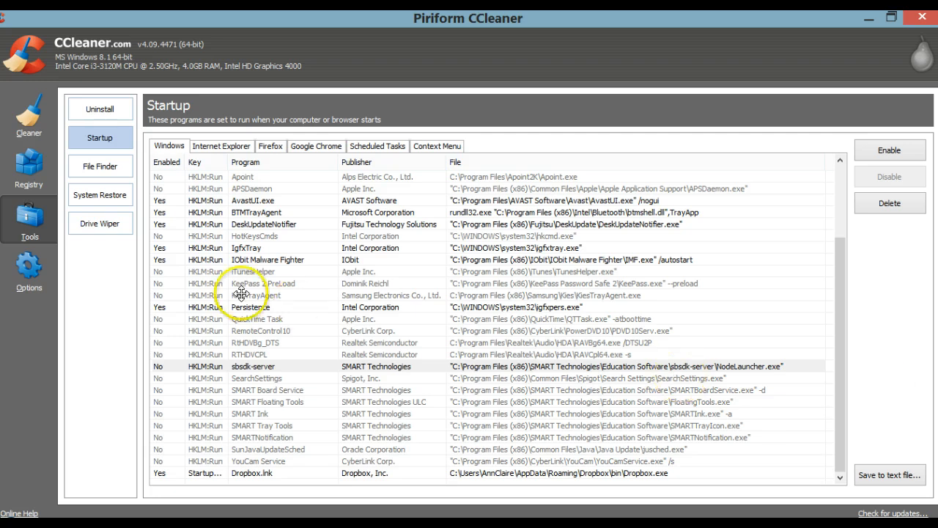
- Review the duplicate File Finder options and the System Restore points, selecting the Installed DirectX restore point
{"action": "left_click", "coordinate": [89, 166]}
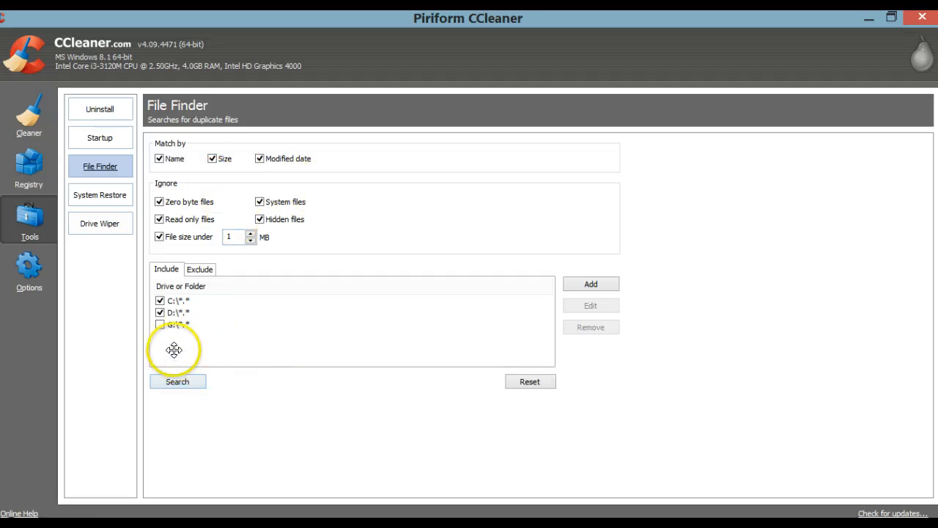
{"action": "left_click", "coordinate": [110, 197]}
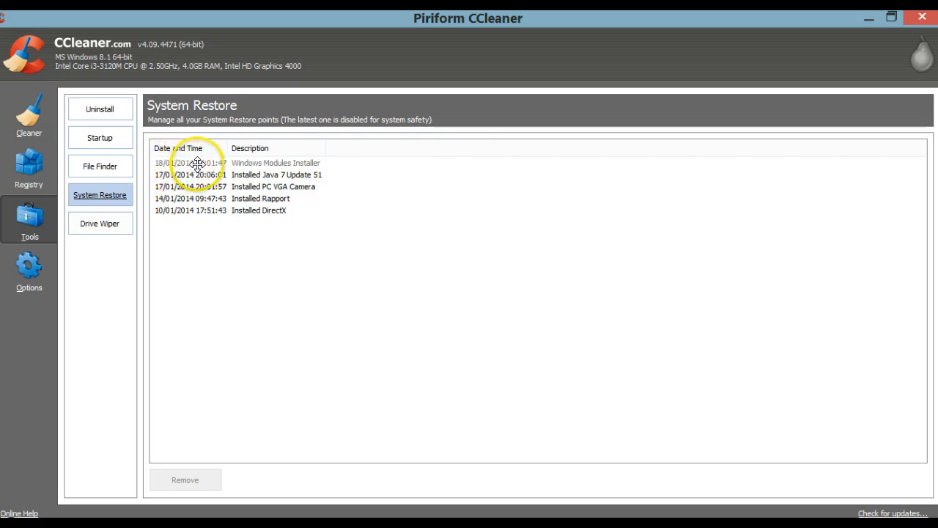
{"action": "left_click", "coordinate": [248, 209]}
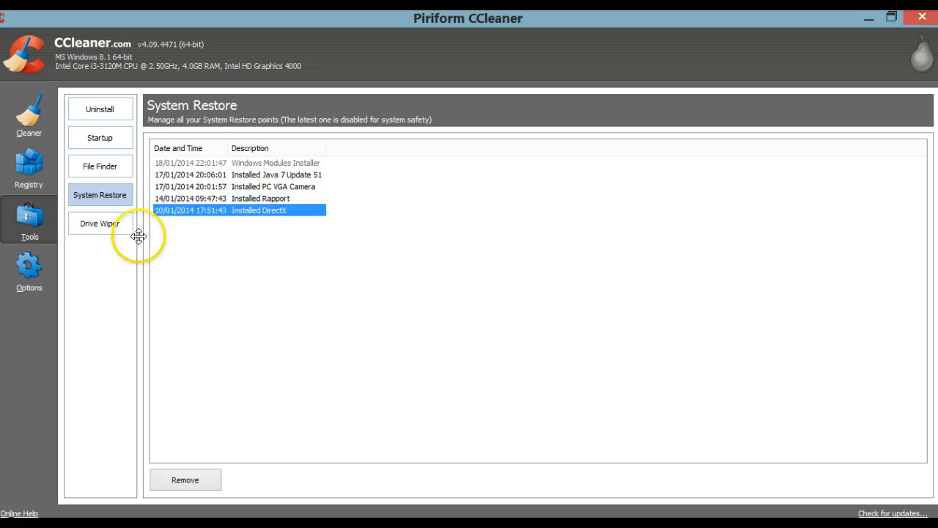
- Set CCleaner's basic options to secure file deletion using Complex Overwrite (7 passes)
{"action": "left_click", "coordinate": [36, 258]}
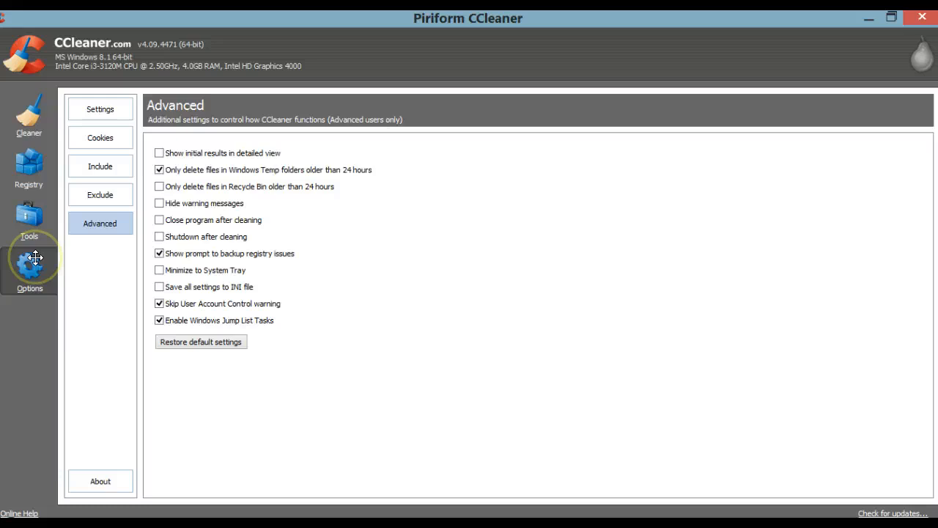
{"action": "left_click", "coordinate": [106, 109]}
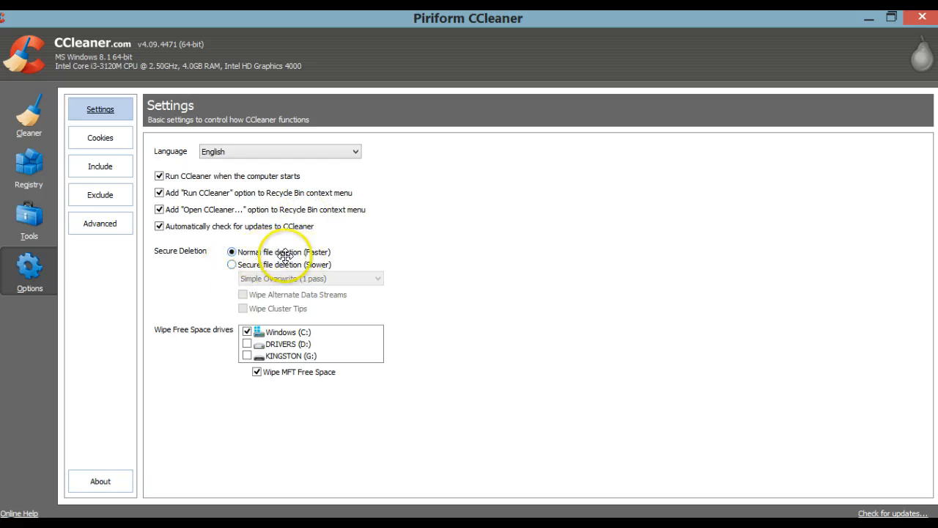
{"action": "left_click", "coordinate": [231, 264]}
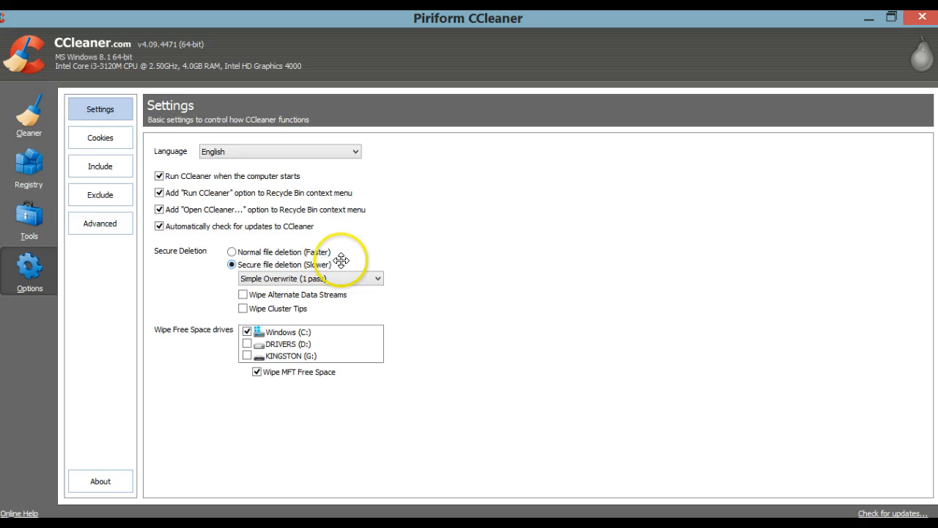
{"action": "left_click", "coordinate": [378, 274]}
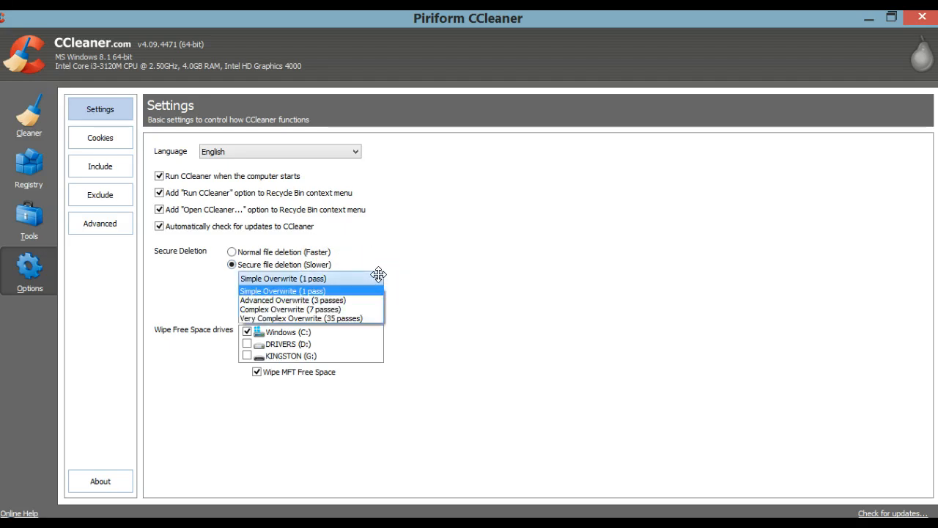
{"action": "left_click", "coordinate": [341, 300]}
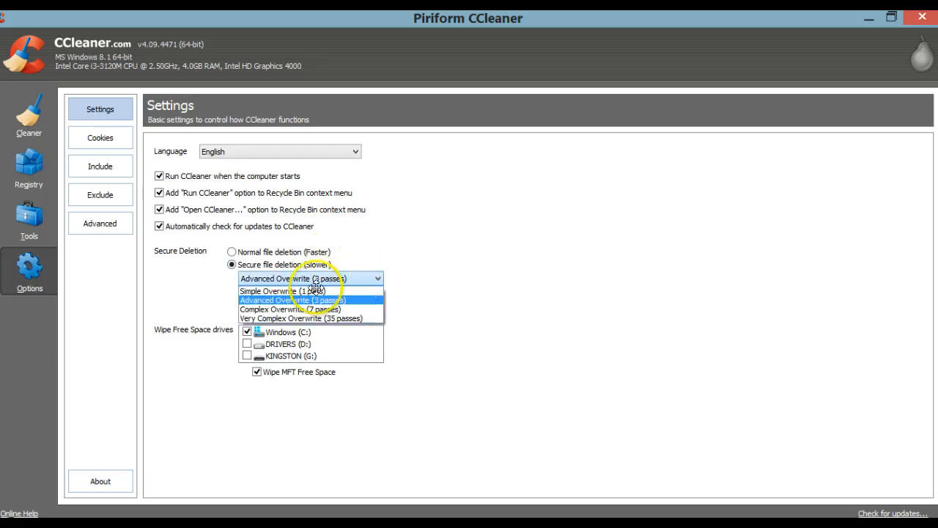
{"action": "left_click", "coordinate": [337, 306]}
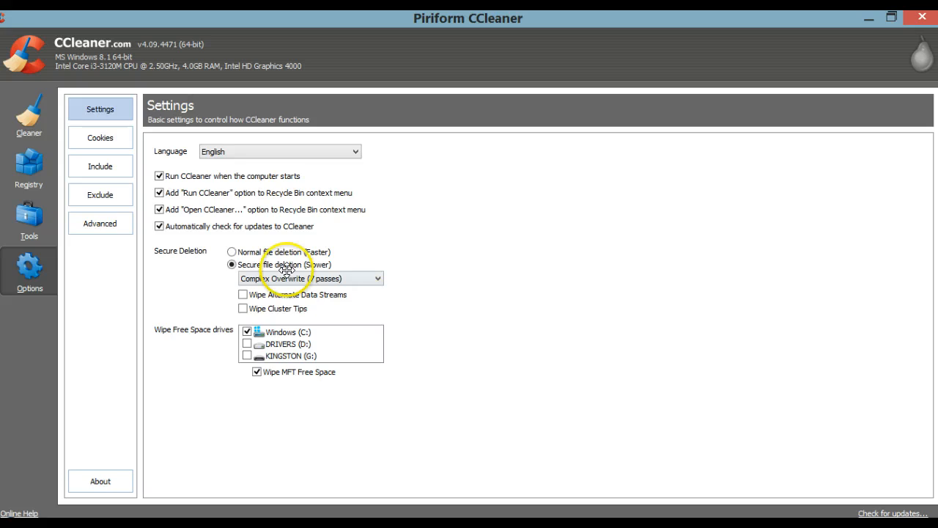